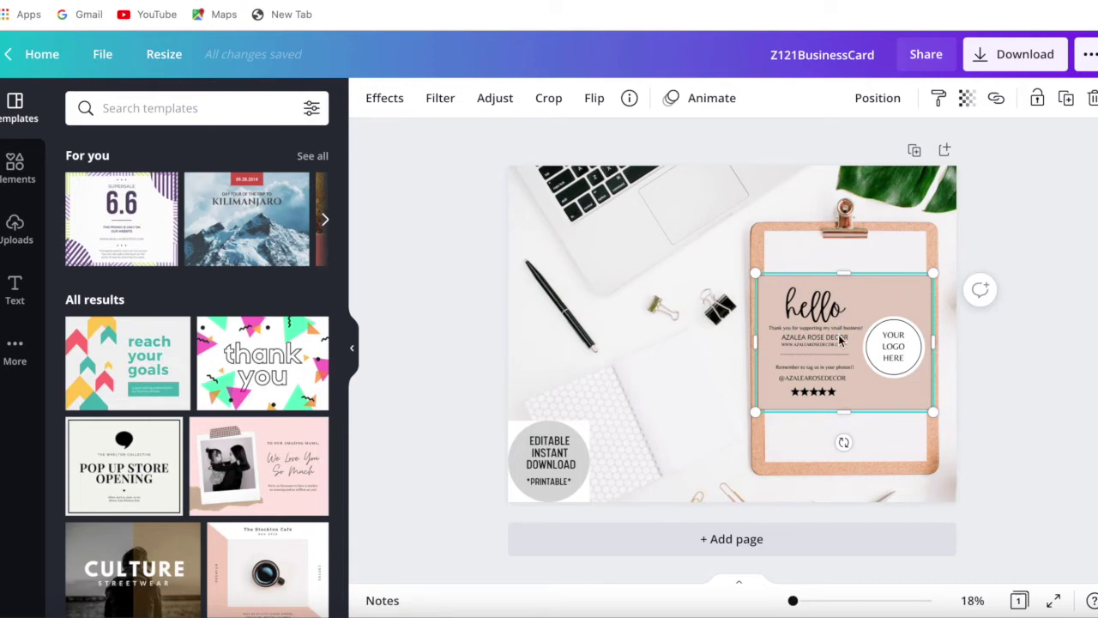
- Crop the hello business card image on the clipboard to trim its outer border on all sides
{"action": "left_click", "coordinate": [548, 100]}
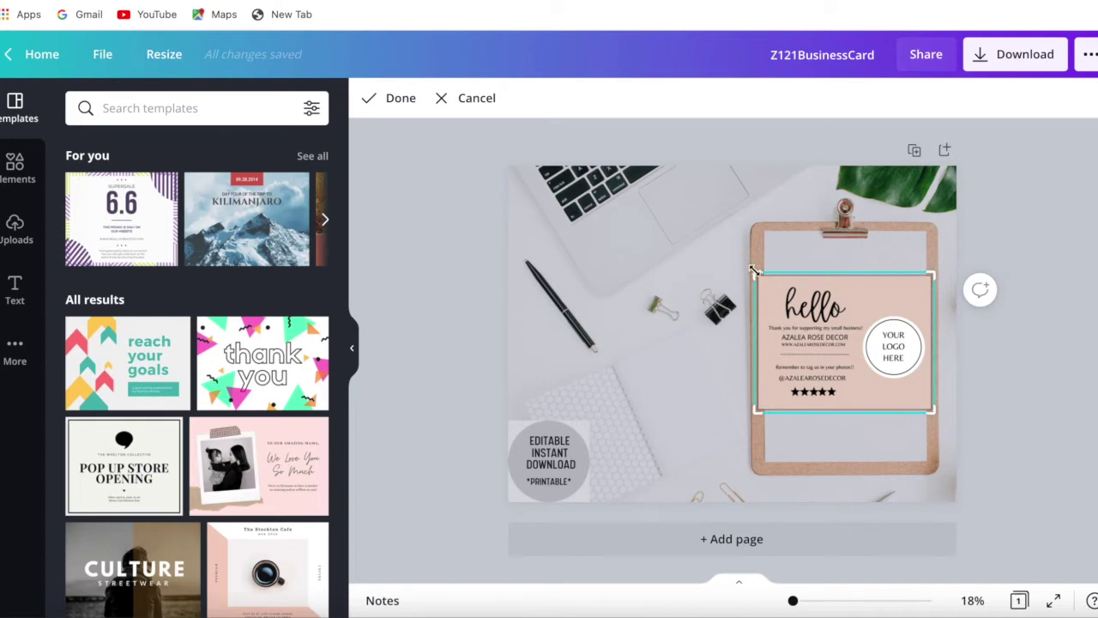
{"action": "mouse_move", "coordinate": [757, 275]}
{"action": "left_mouse_down"}
{"action": "mouse_move", "coordinate": [772, 285]}
{"action": "mouse_move", "coordinate": [751, 271]}
{"action": "mouse_move", "coordinate": [752, 309]}
{"action": "mouse_move", "coordinate": [766, 290]}
{"action": "left_mouse_up"}
{"action": "left_click_drag", "start_coordinate": [934, 297], "coordinate": [933, 283]}
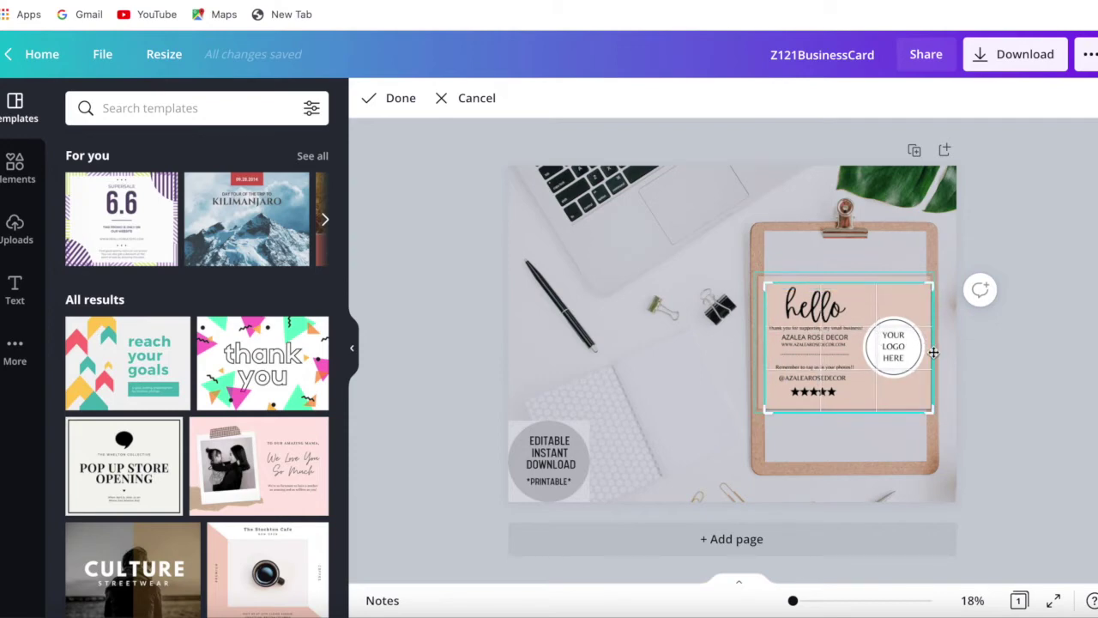
{"action": "left_click_drag", "start_coordinate": [931, 408], "coordinate": [926, 399]}
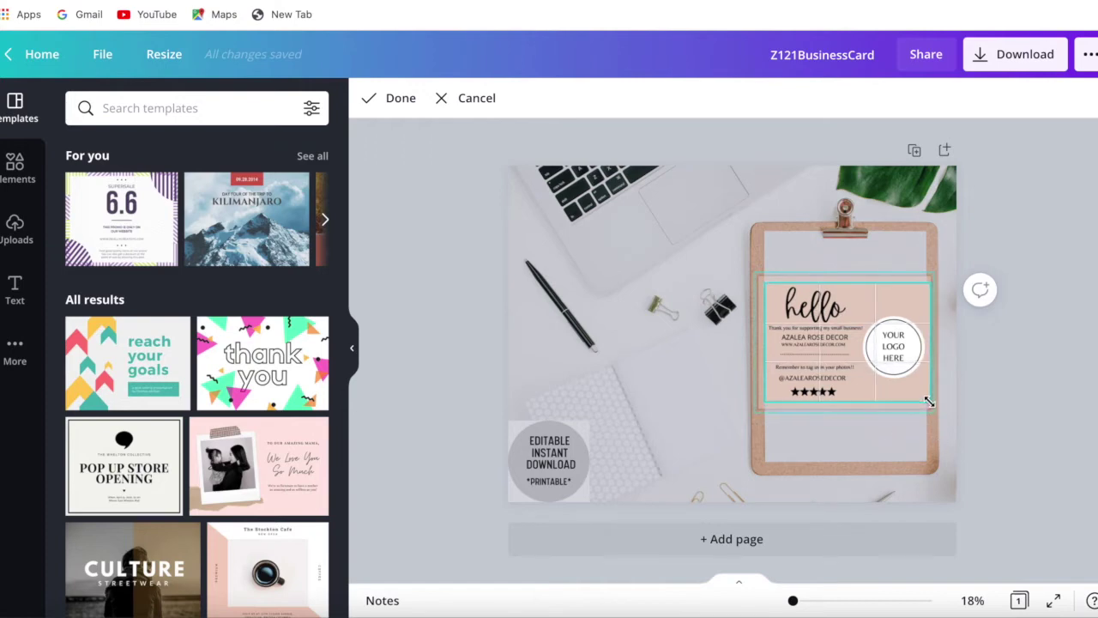
{"action": "left_click", "coordinate": [992, 434]}
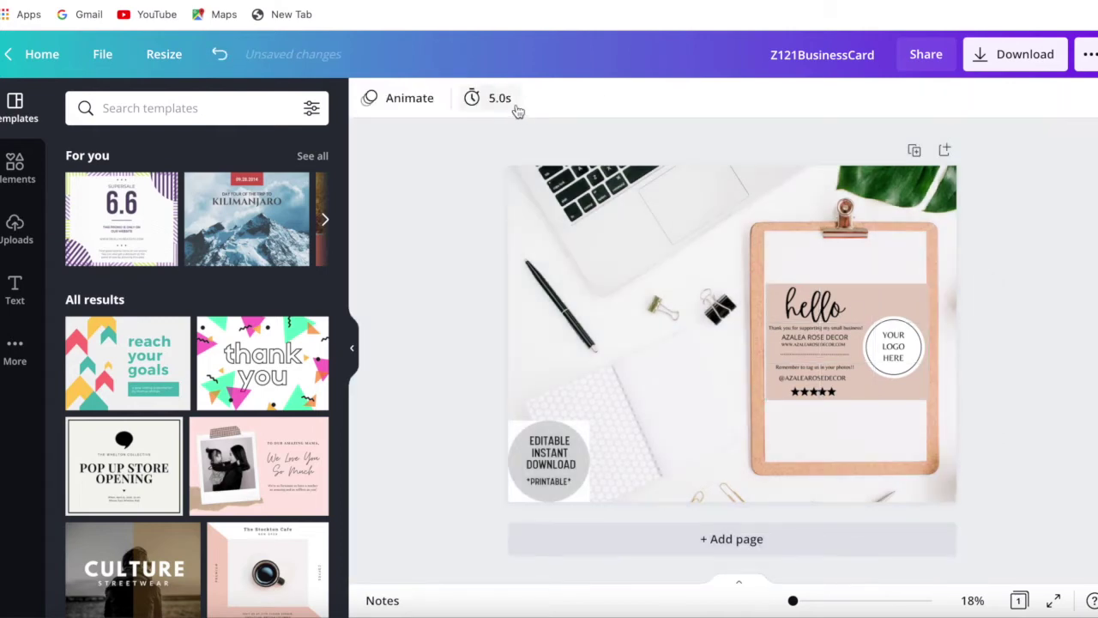
- Nudge the cropped card slightly on the clipboard and recheck its crop boundaries
{"action": "left_click_drag", "start_coordinate": [884, 335], "coordinate": [883, 332]}
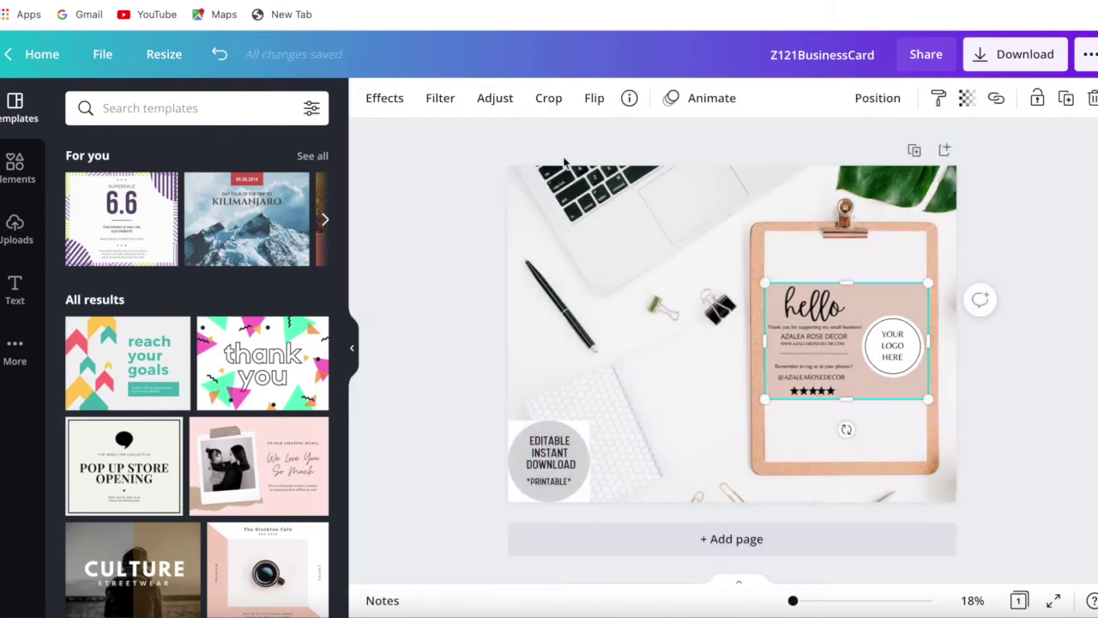
{"action": "left_click", "coordinate": [548, 97]}
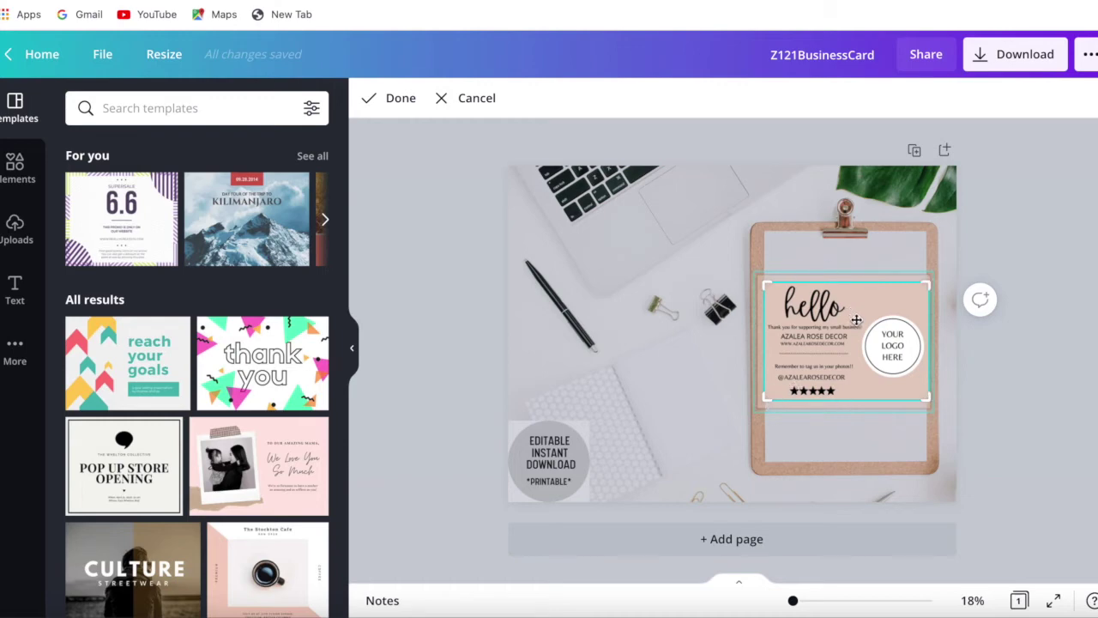
{"action": "left_click", "coordinate": [401, 103]}
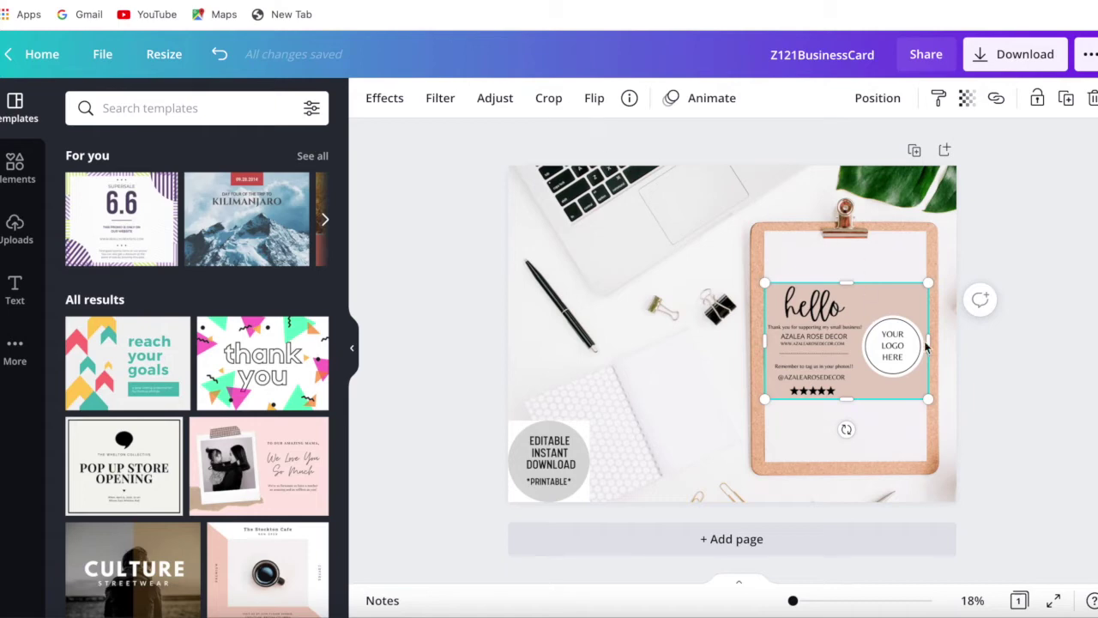
{"action": "left_click", "coordinate": [975, 351]}
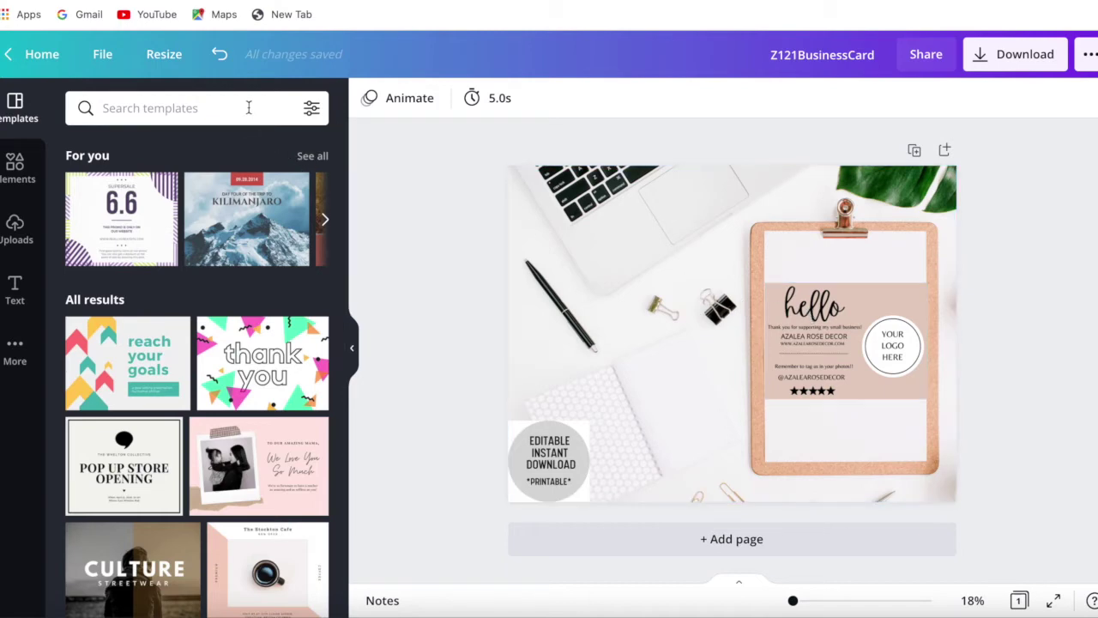
- Undo the crop and the repositioning of the hello card
{"action": "left_click", "coordinate": [220, 55]}
{"action": "left_click", "coordinate": [218, 54]}
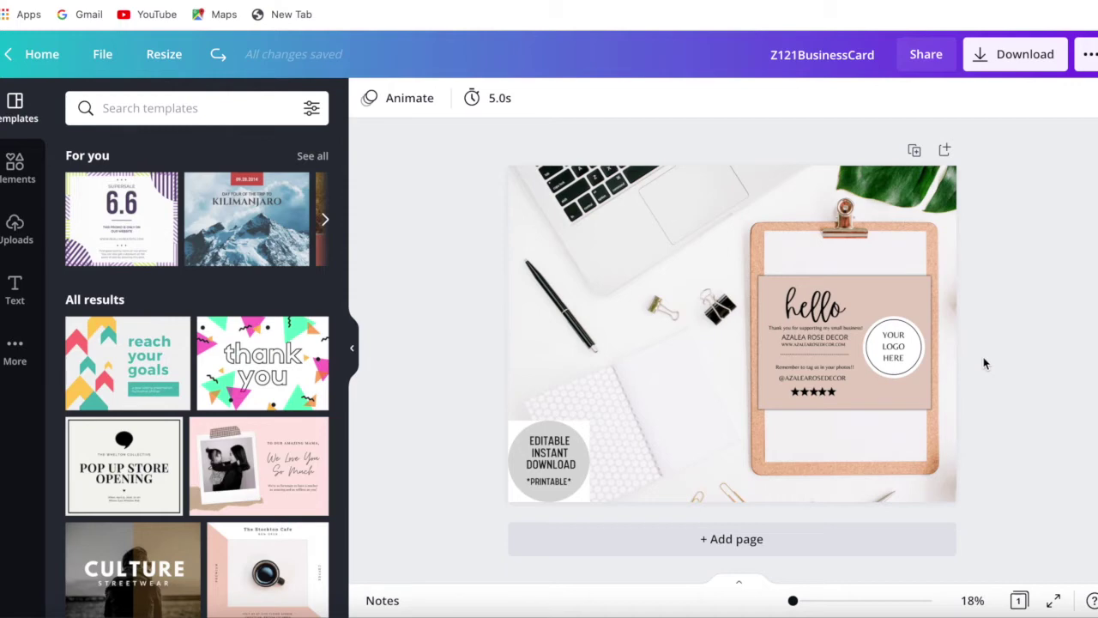
{"action": "left_click", "coordinate": [218, 57]}
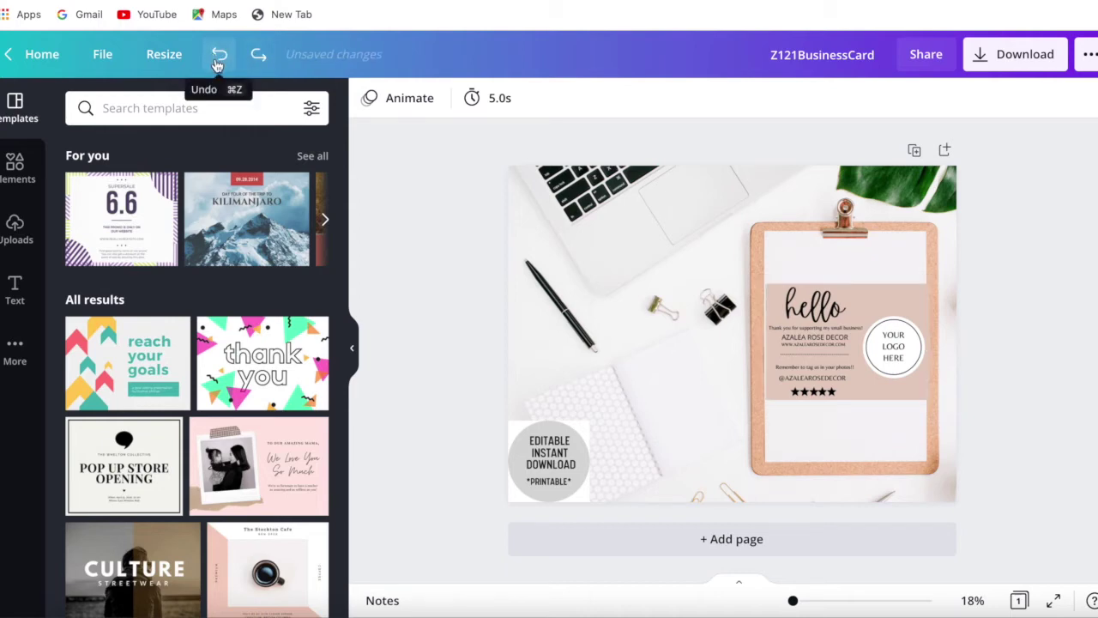
{"action": "left_click_drag", "start_coordinate": [827, 344], "coordinate": [820, 346]}
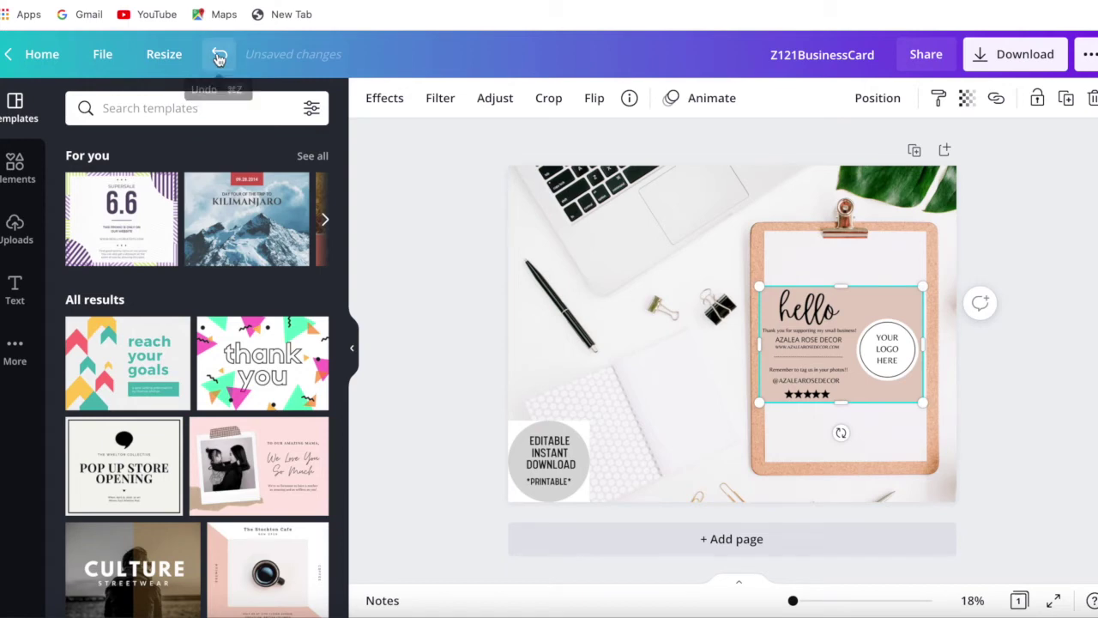
{"action": "left_click", "coordinate": [220, 57]}
{"action": "left_click", "coordinate": [261, 56]}
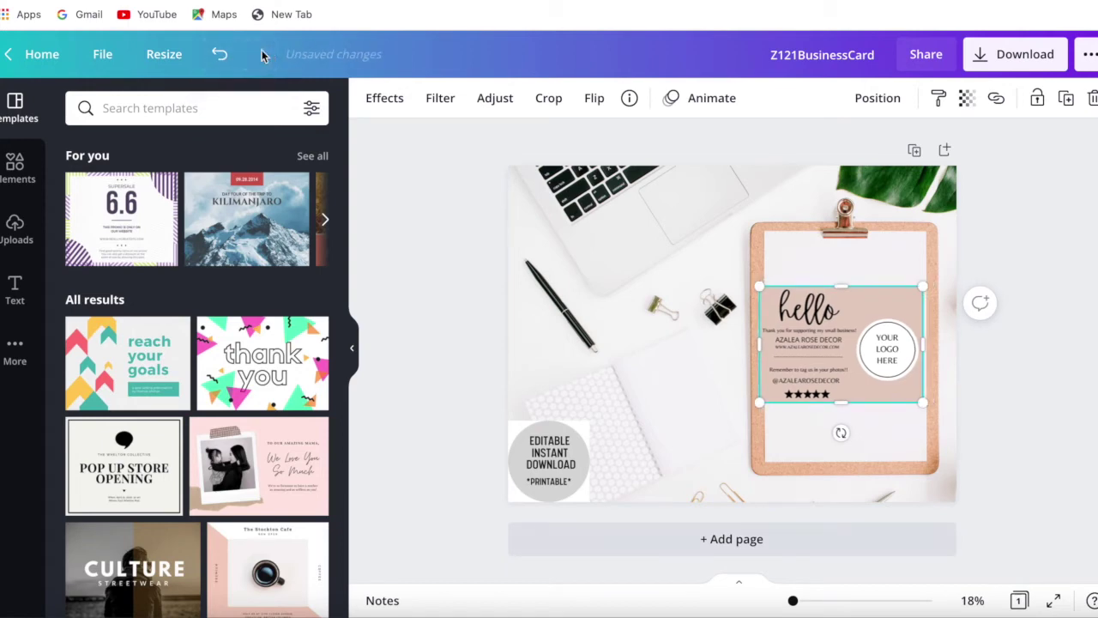
{"action": "left_click", "coordinate": [219, 54]}
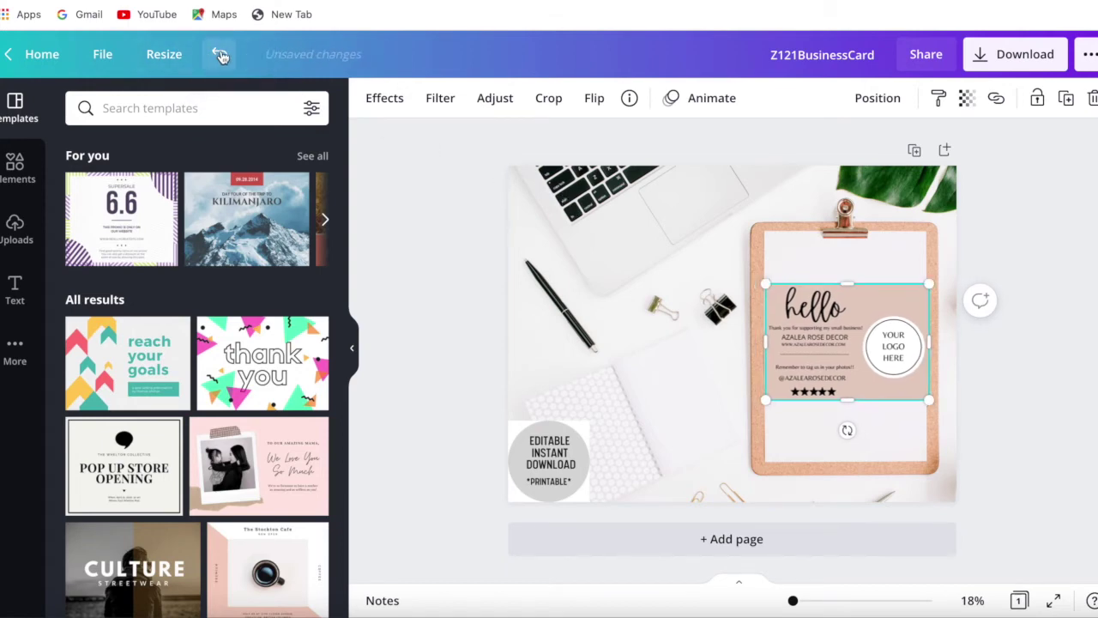
{"action": "left_click", "coordinate": [219, 55]}
{"action": "left_click", "coordinate": [1002, 352]}
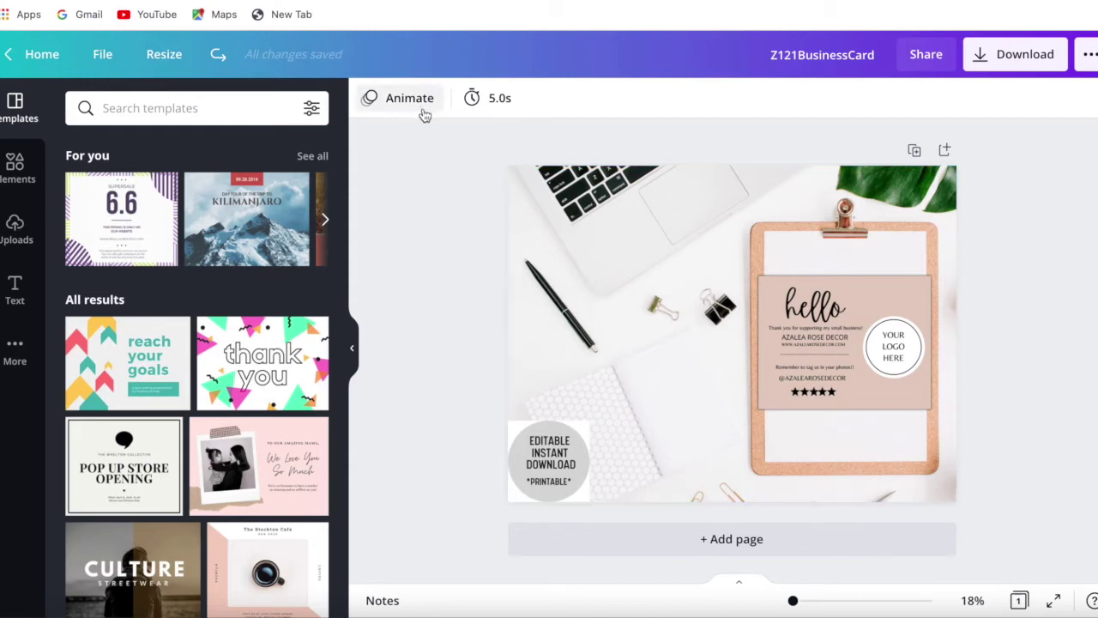
- Examine the available page animations for the listing design without applying any
{"action": "left_click", "coordinate": [802, 340]}
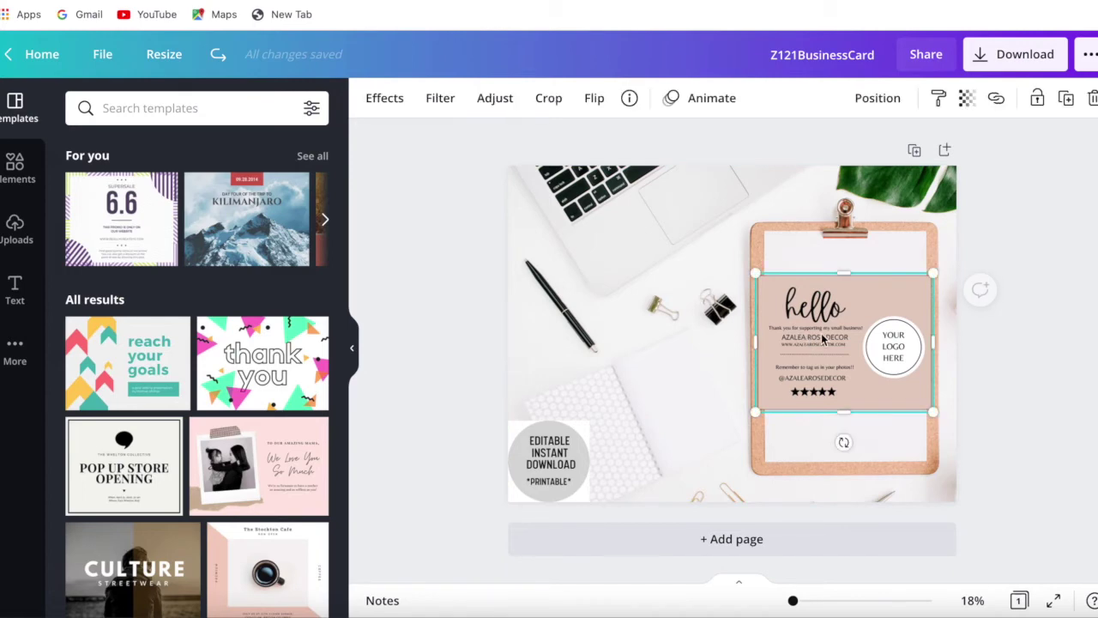
{"action": "left_click", "coordinate": [527, 212]}
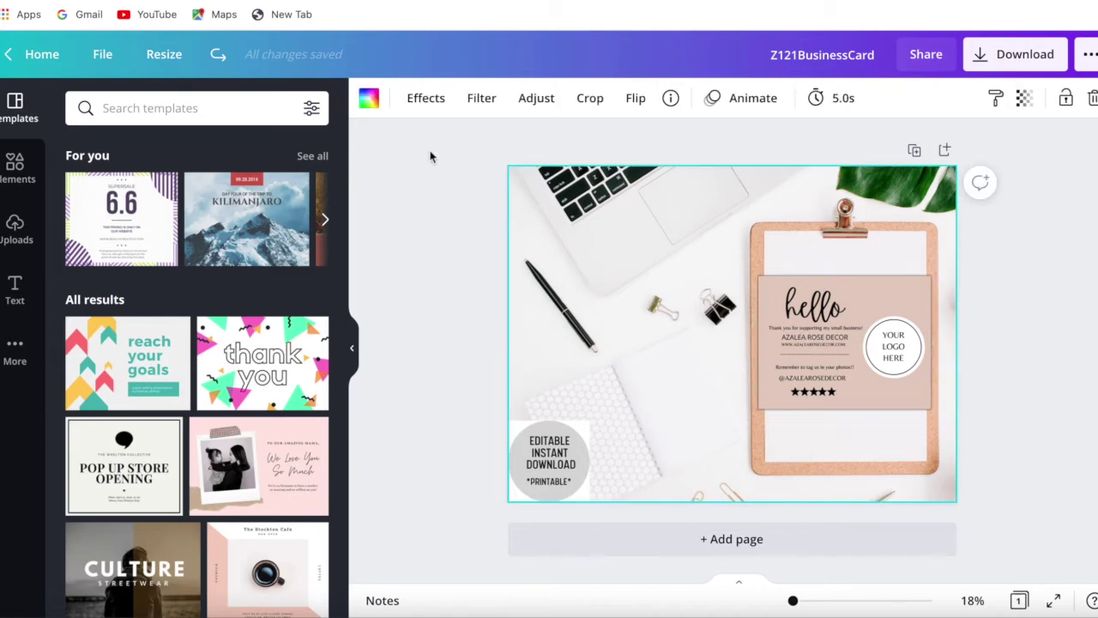
{"action": "left_click", "coordinate": [431, 173]}
{"action": "left_click", "coordinate": [387, 100]}
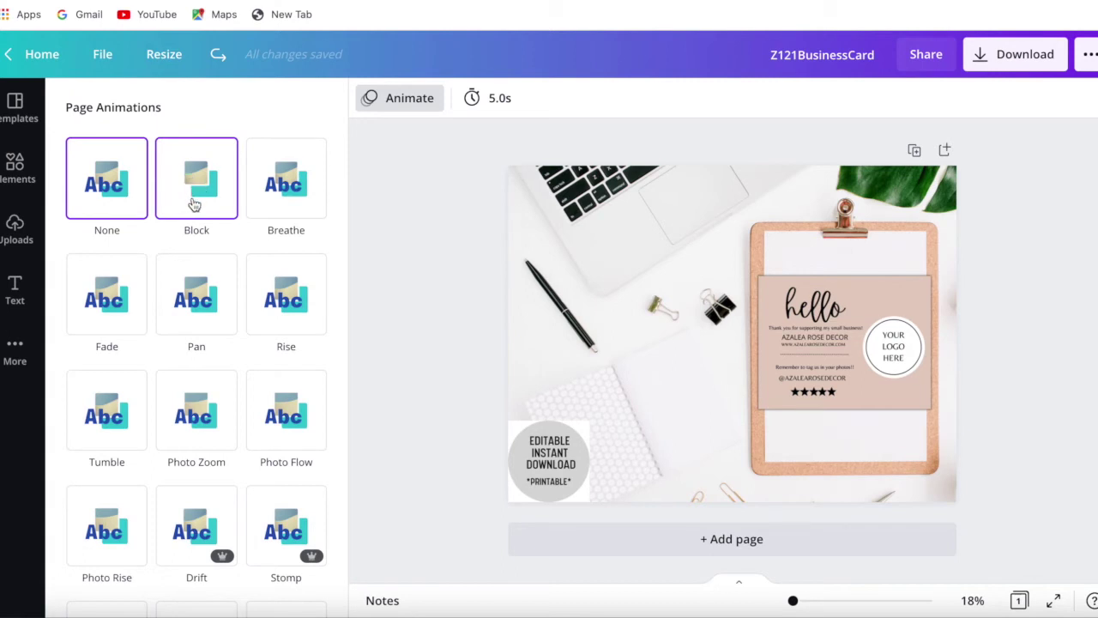
{"action": "scroll", "coordinate": [211, 257], "scroll_direction": "down", "scroll_amount": 3}
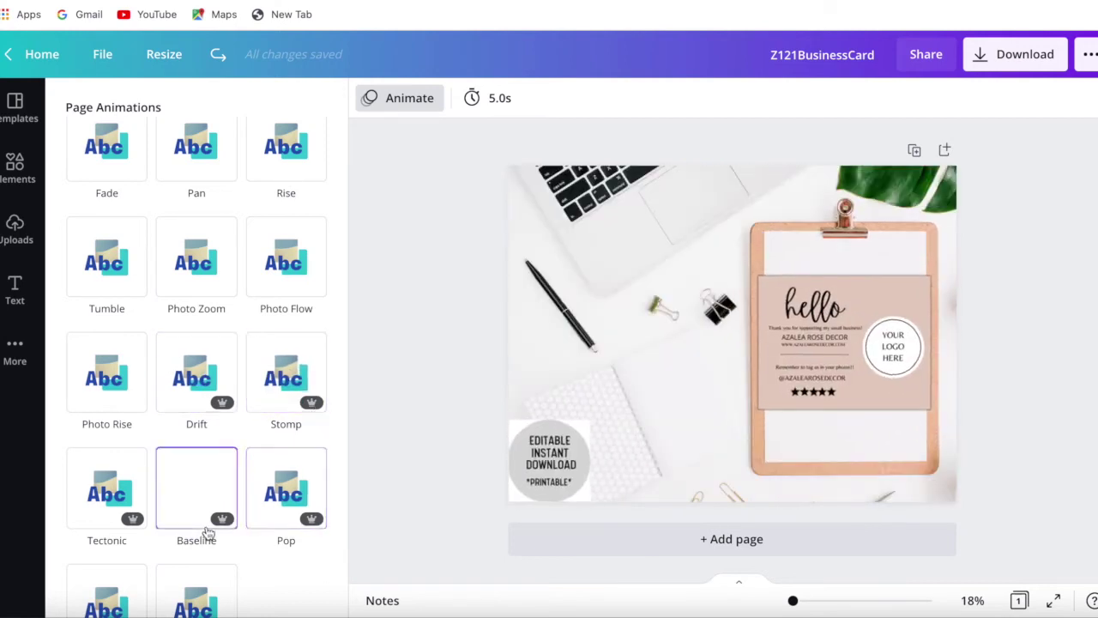
{"action": "scroll", "coordinate": [275, 486], "scroll_direction": "down", "scroll_amount": 1}
{"action": "scroll", "coordinate": [273, 489], "scroll_direction": "up", "scroll_amount": 3}
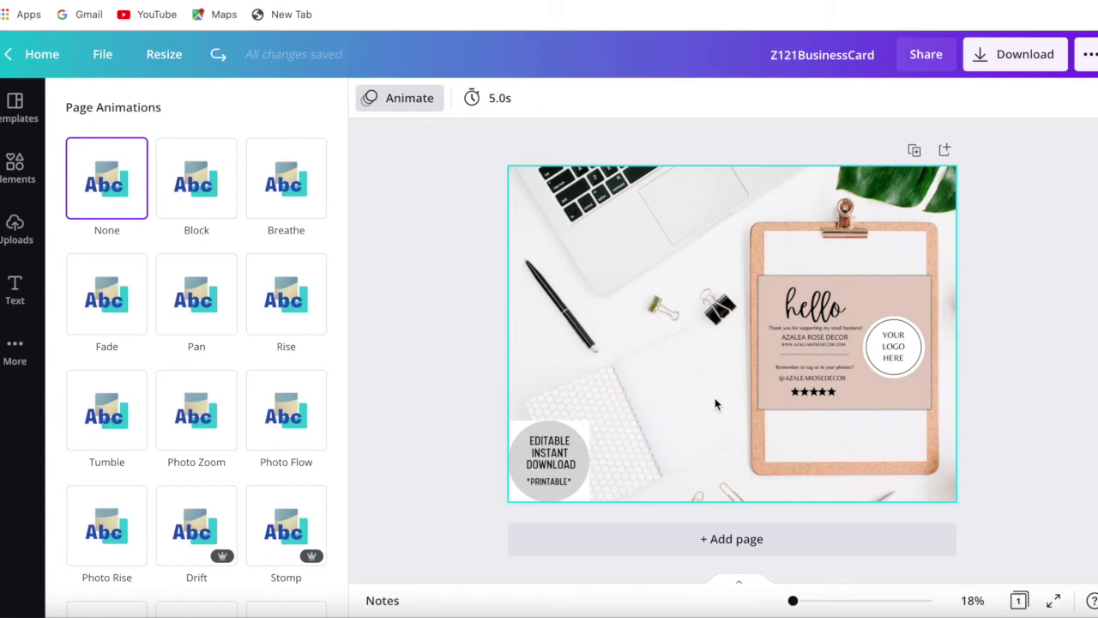
{"action": "left_click", "coordinate": [1034, 347]}
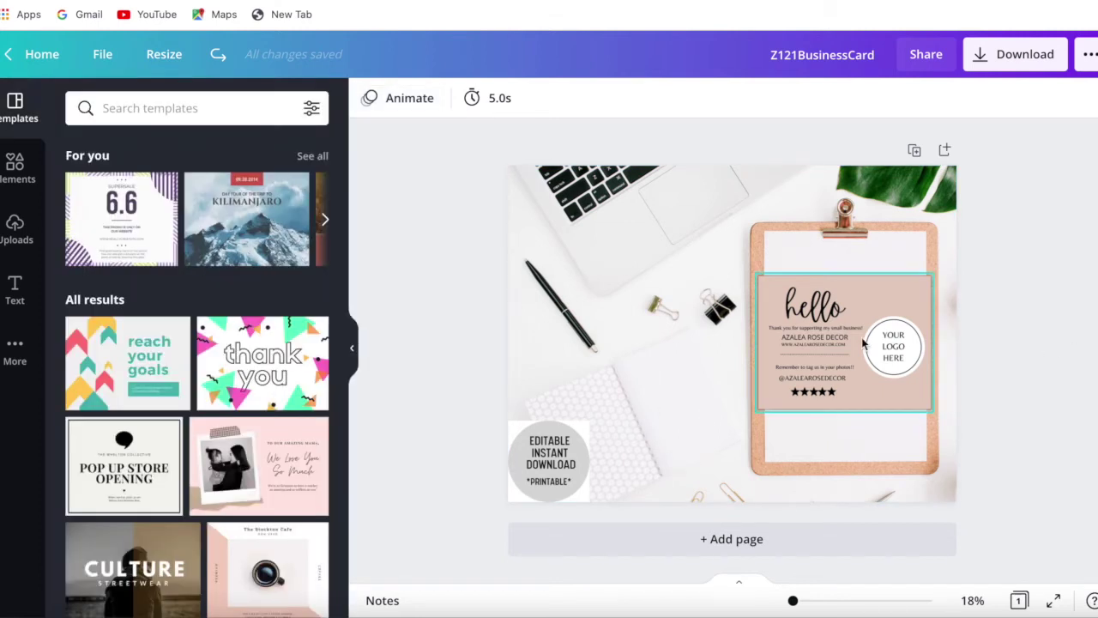
- Replace the hello card on the clipboard with the pink daisy OPEN ME / HAPPY MAIL label from the uploads
{"action": "left_click", "coordinate": [861, 337]}
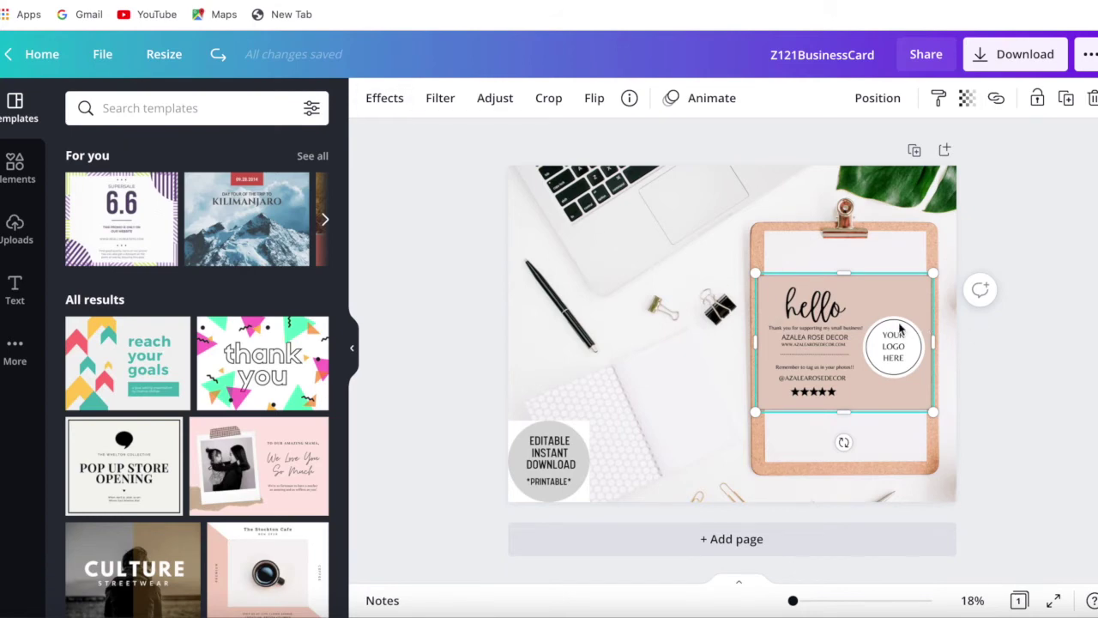
{"action": "key", "text": "Delete"}
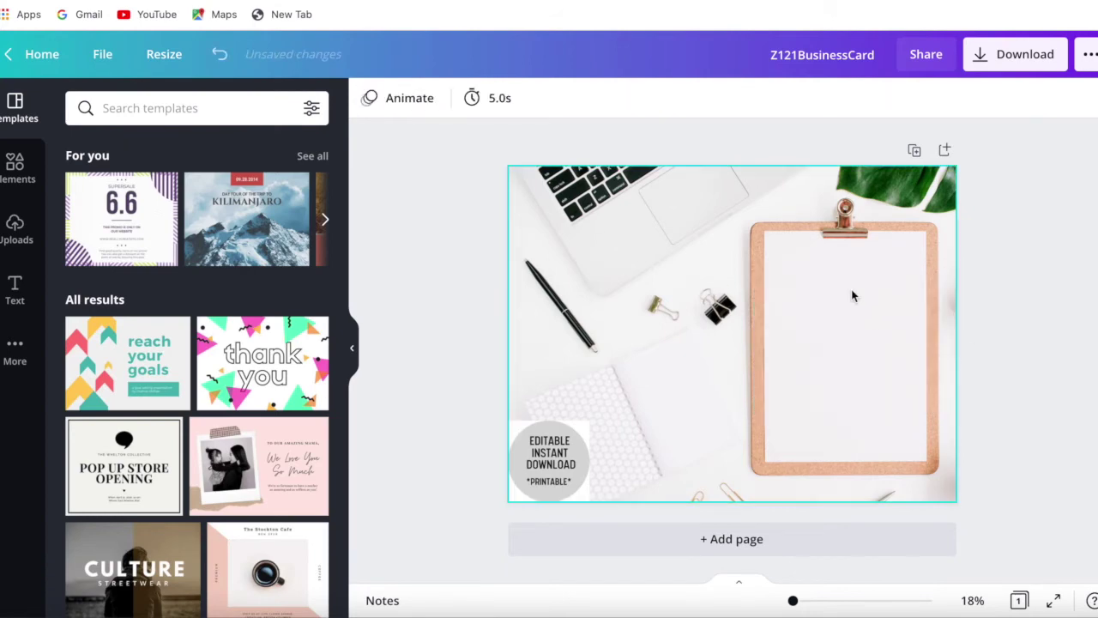
{"action": "left_click", "coordinate": [16, 241]}
{"action": "scroll", "coordinate": [116, 302], "scroll_direction": "down", "scroll_amount": 5}
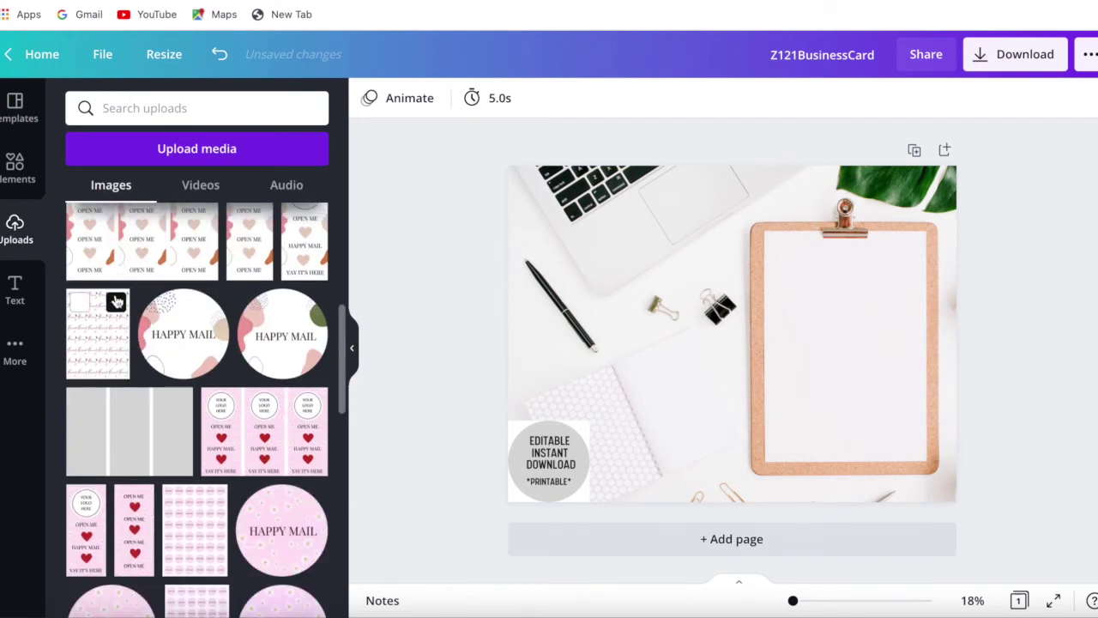
{"action": "scroll", "coordinate": [116, 302], "scroll_direction": "down", "scroll_amount": 4}
{"action": "left_click_drag", "start_coordinate": [86, 353], "coordinate": [852, 337]}
{"action": "left_click", "coordinate": [352, 347]}
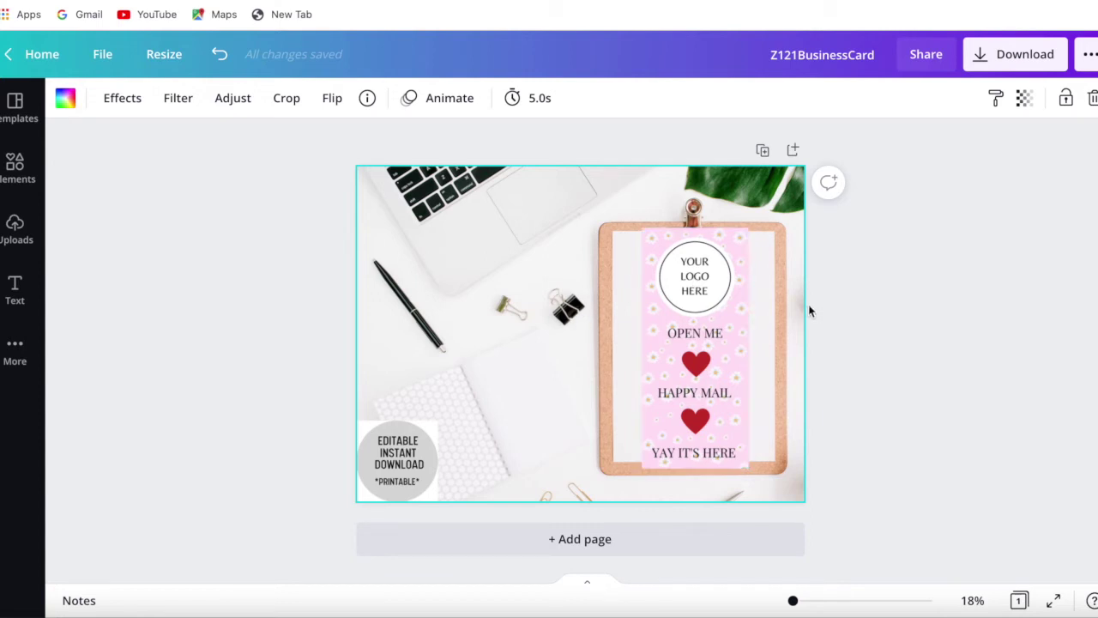
- Compare the Glow, Drop, Angle and Curved shadow effects on the pink label and choose Glow
{"action": "left_click", "coordinate": [719, 302]}
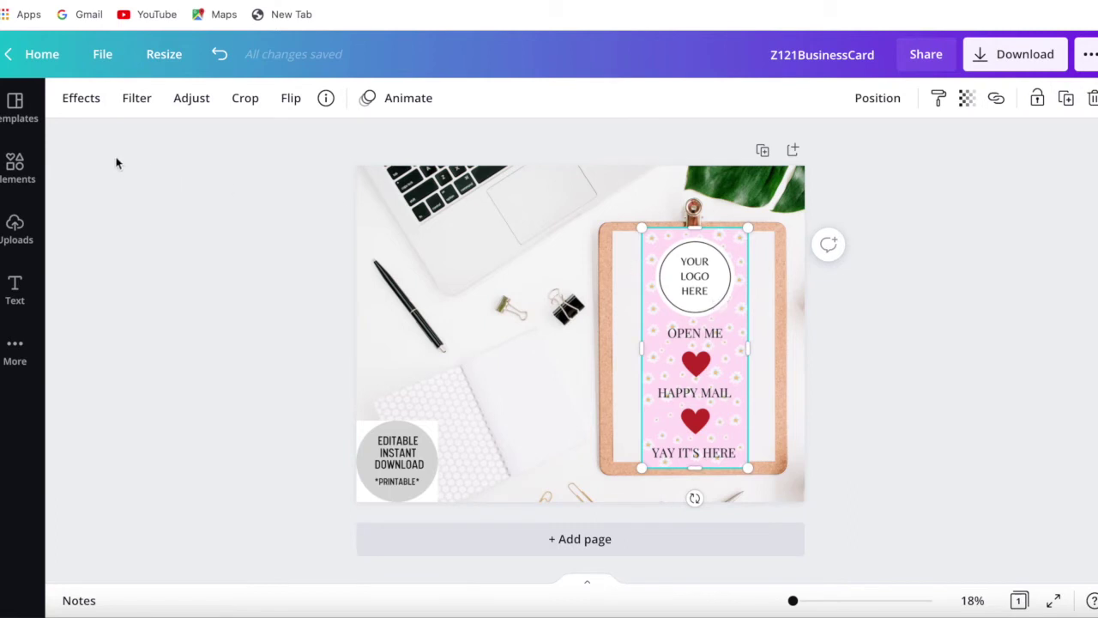
{"action": "left_click", "coordinate": [78, 101]}
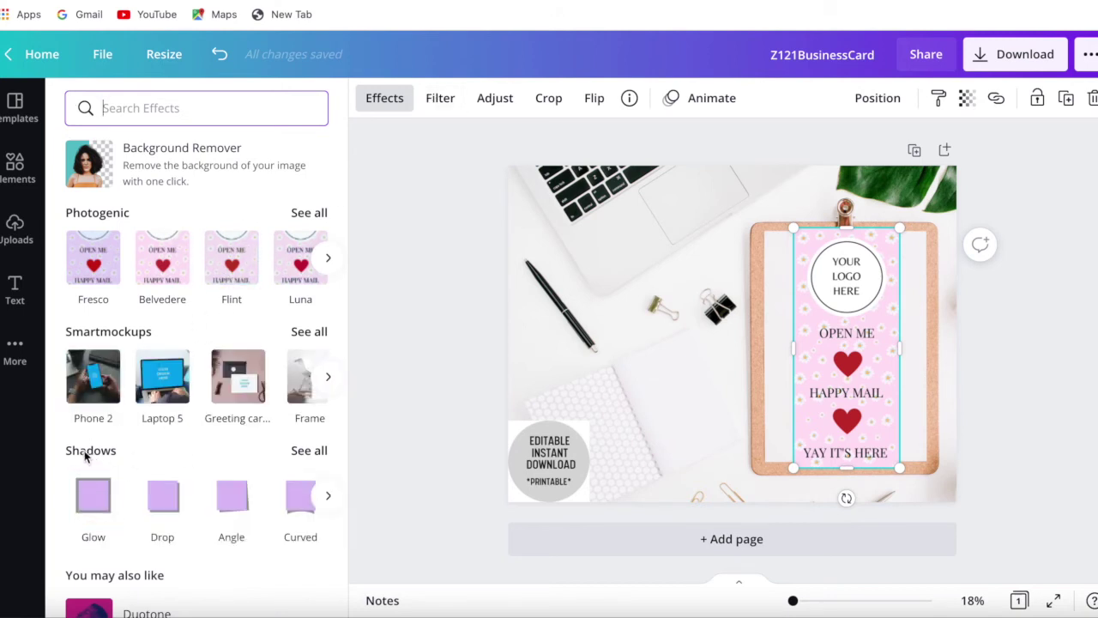
{"action": "left_click", "coordinate": [91, 508]}
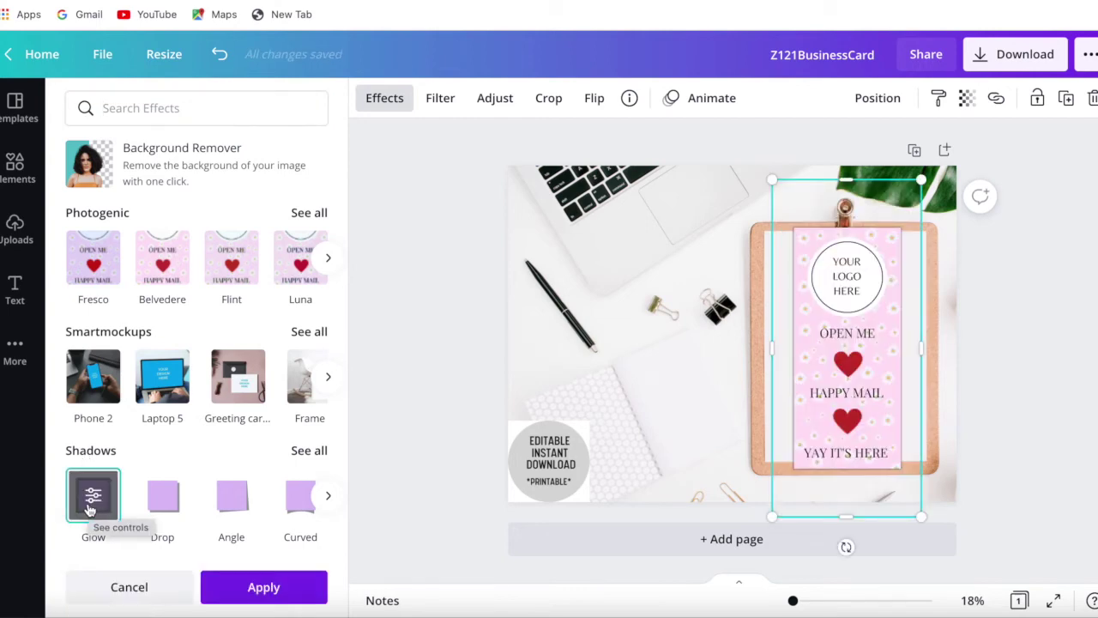
{"action": "left_click", "coordinate": [170, 502]}
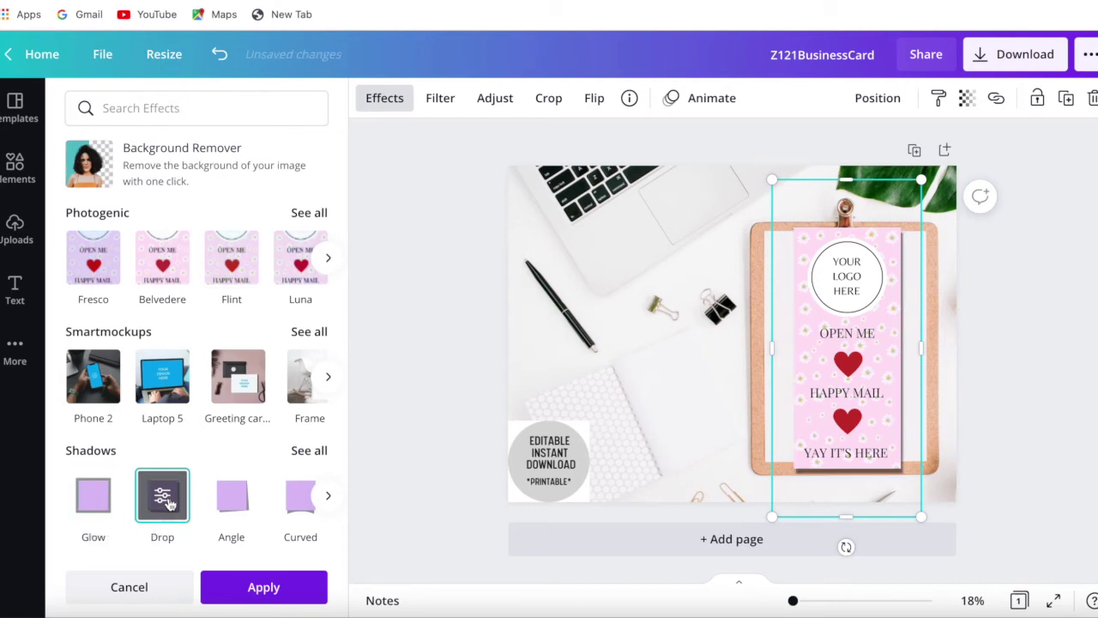
{"action": "left_click", "coordinate": [243, 502]}
{"action": "left_click", "coordinate": [288, 502]}
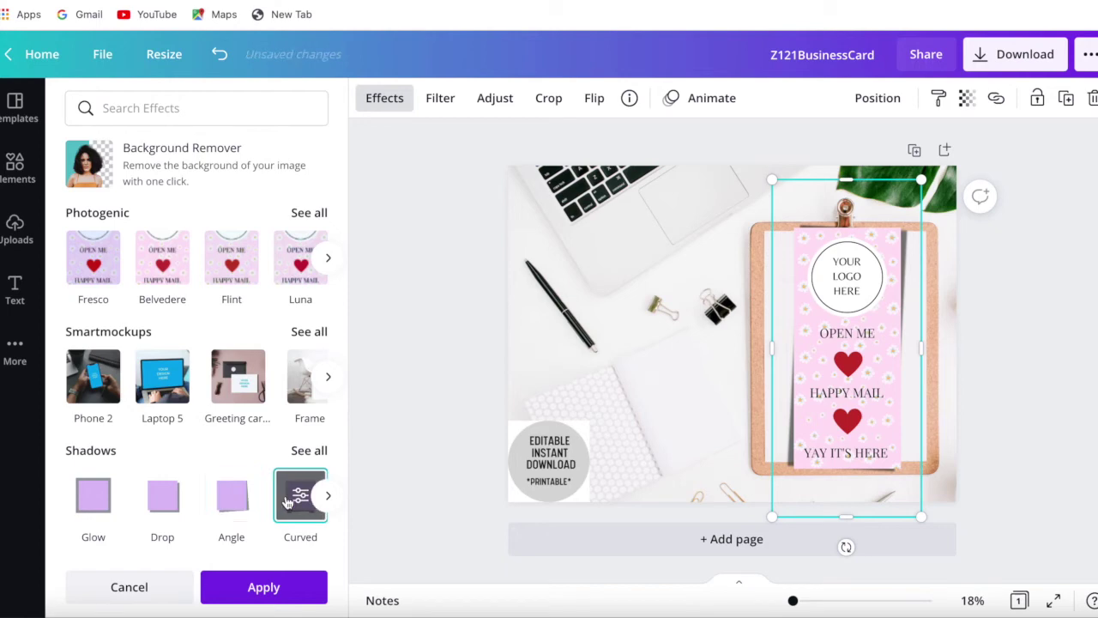
{"action": "left_click", "coordinate": [230, 504]}
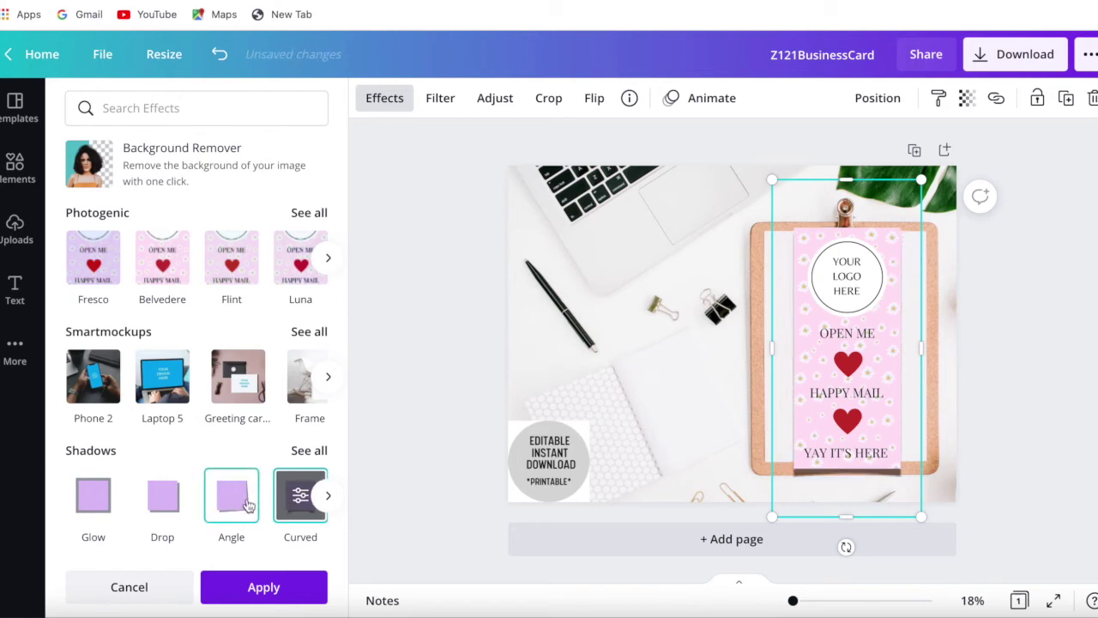
{"action": "left_click", "coordinate": [302, 496]}
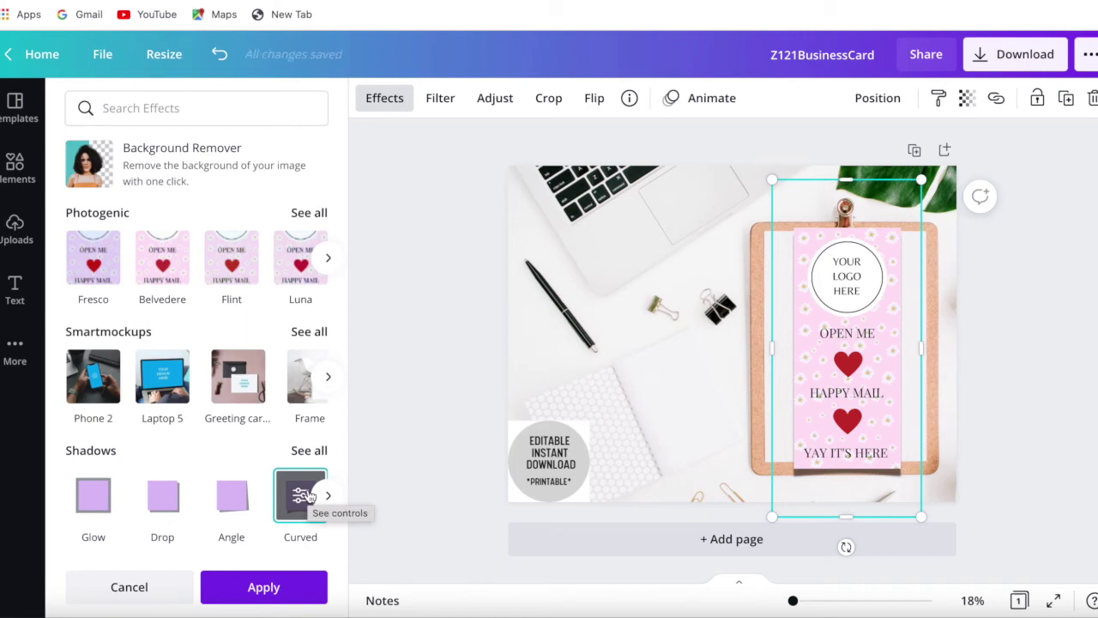
{"action": "left_click", "coordinate": [94, 497]}
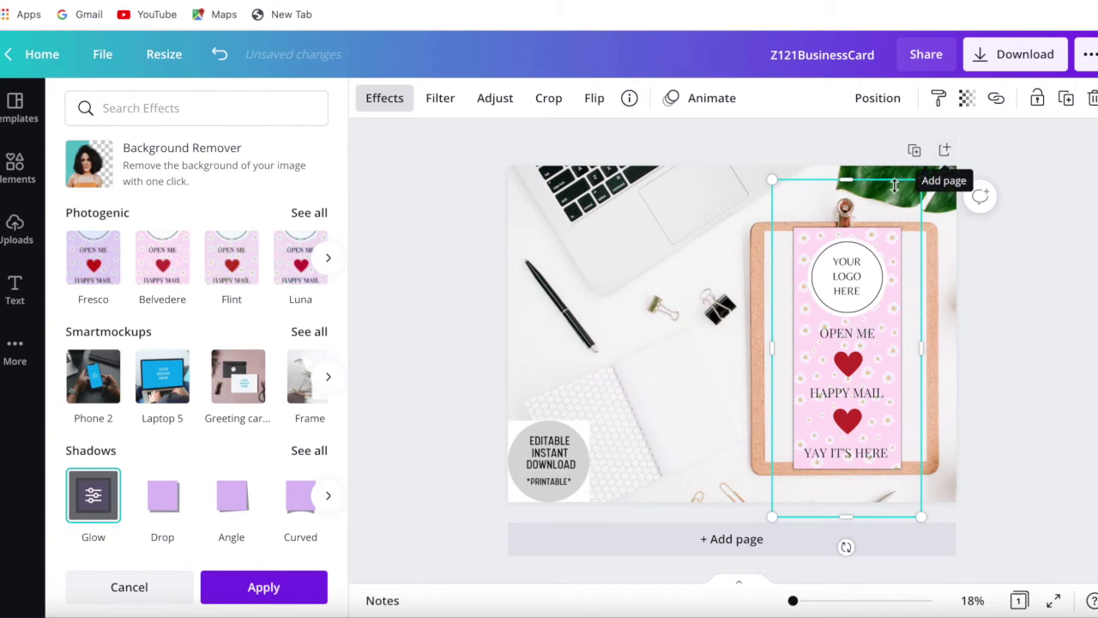
- Shrink the pink label to about 879 by 1,977 and center it on the clipboard's white paper
{"action": "left_click_drag", "start_coordinate": [772, 180], "coordinate": [778, 195]}
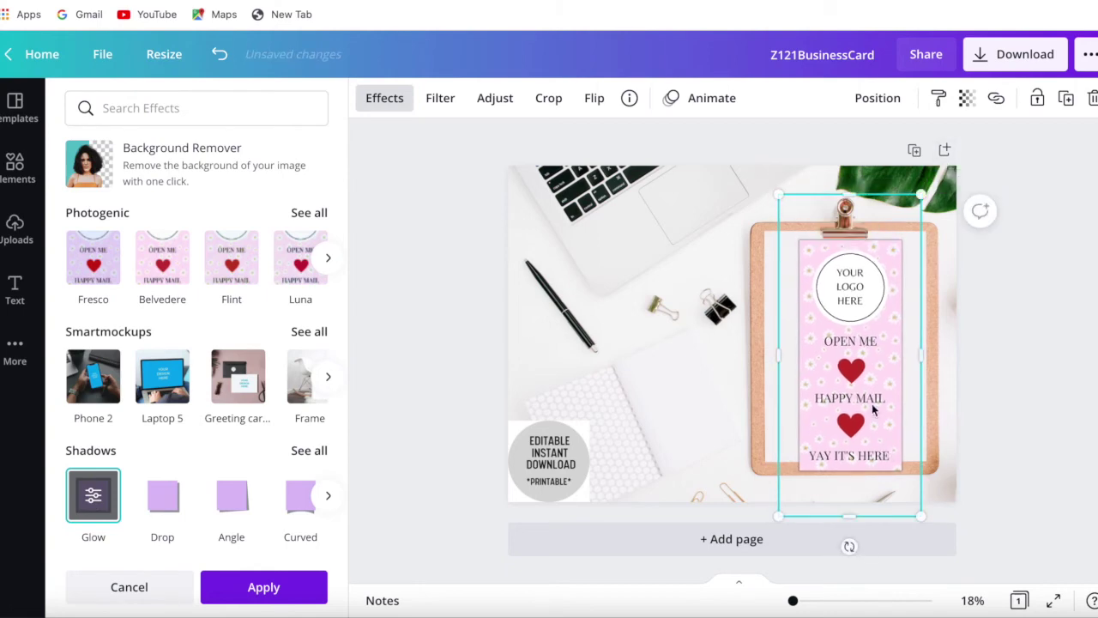
{"action": "left_click_drag", "start_coordinate": [920, 516], "coordinate": [915, 489]}
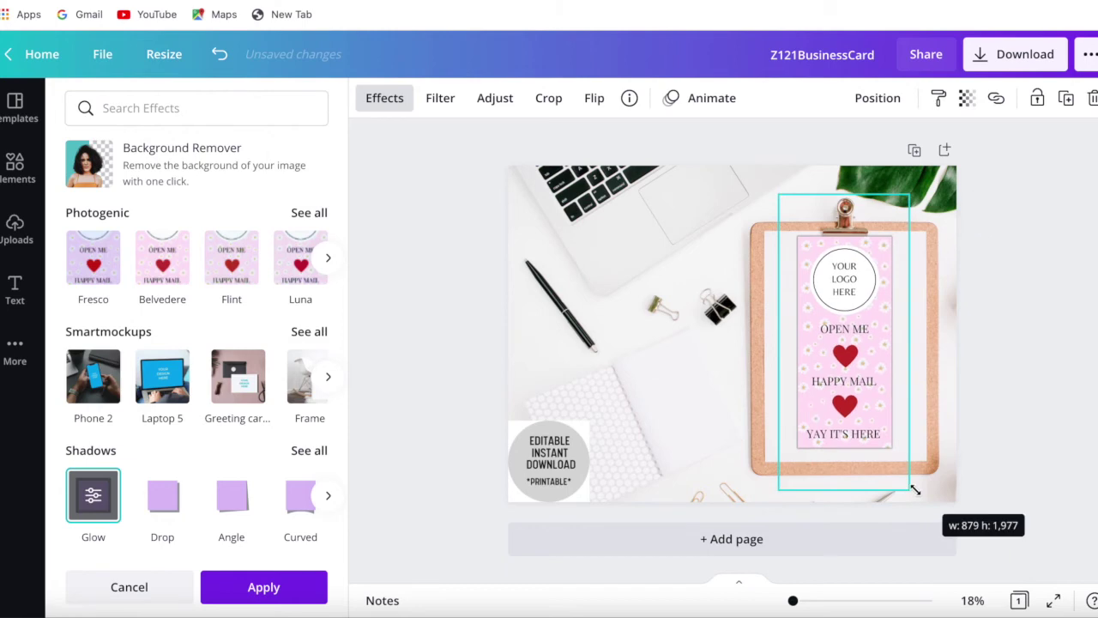
{"action": "left_click_drag", "start_coordinate": [860, 346], "coordinate": [861, 351]}
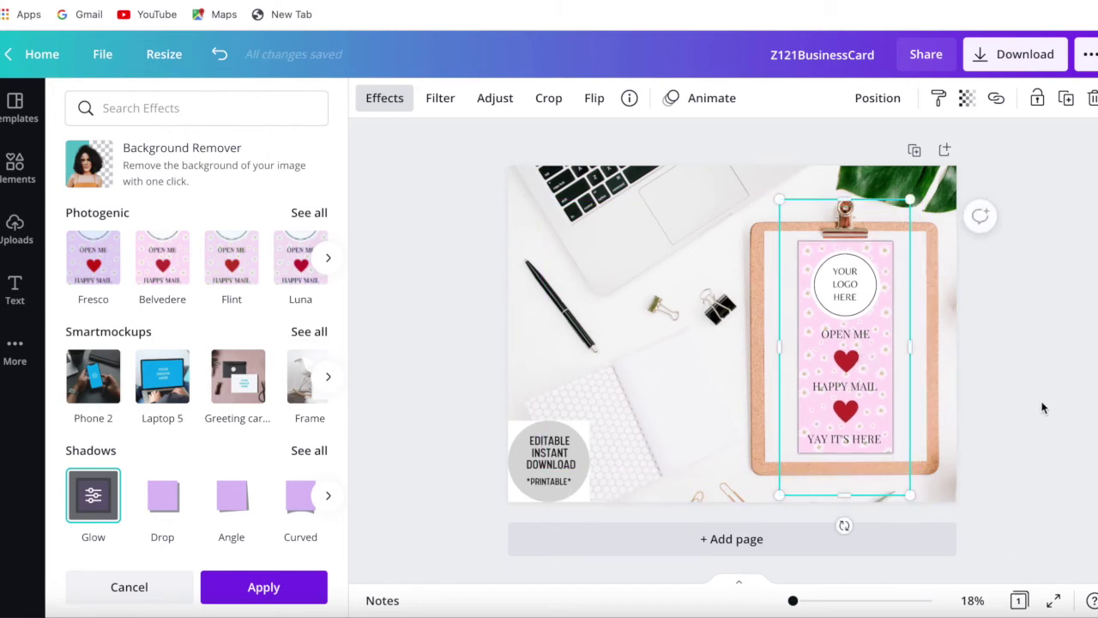
- Leave the shadow effects and move the pink label off the clipboard onto the open desk area just beside it
{"action": "key", "text": "Escape"}
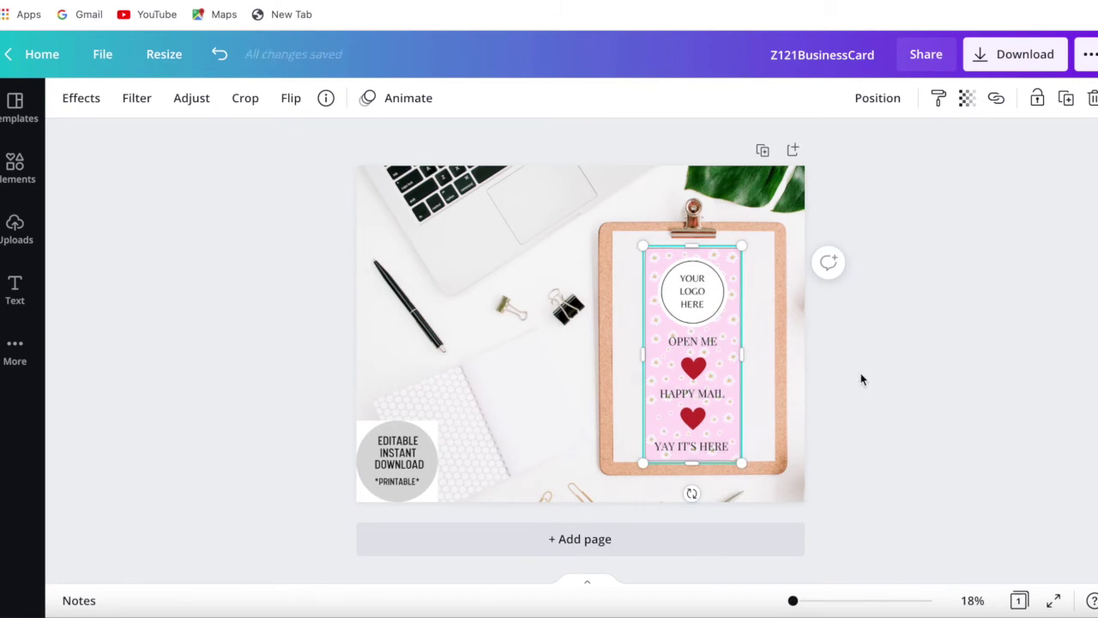
{"action": "key", "text": "Escape"}
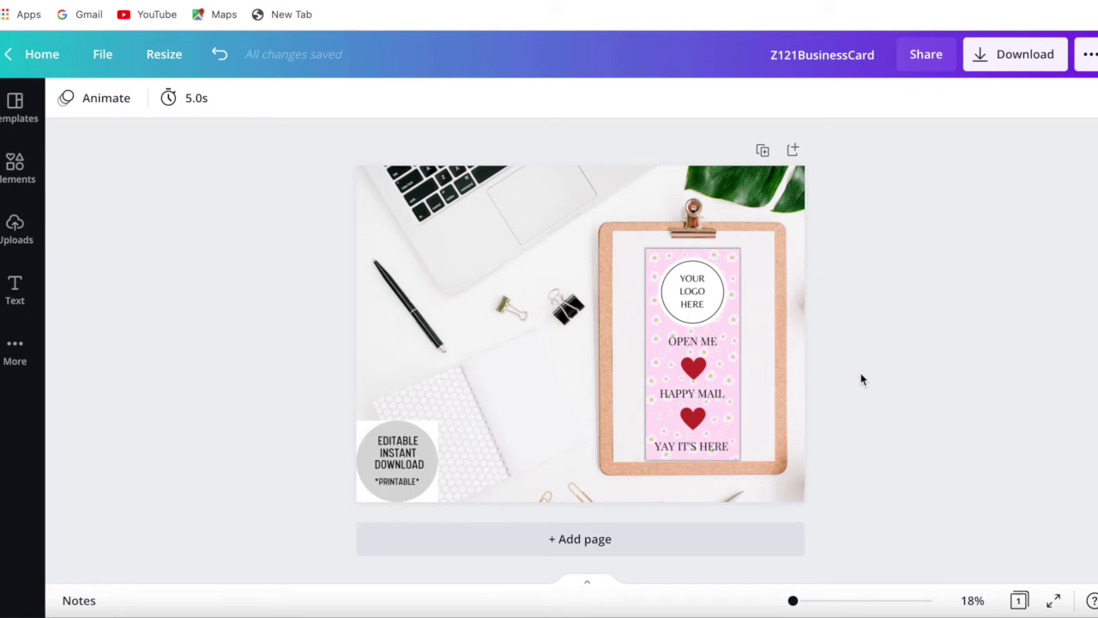
{"action": "left_click", "coordinate": [697, 319]}
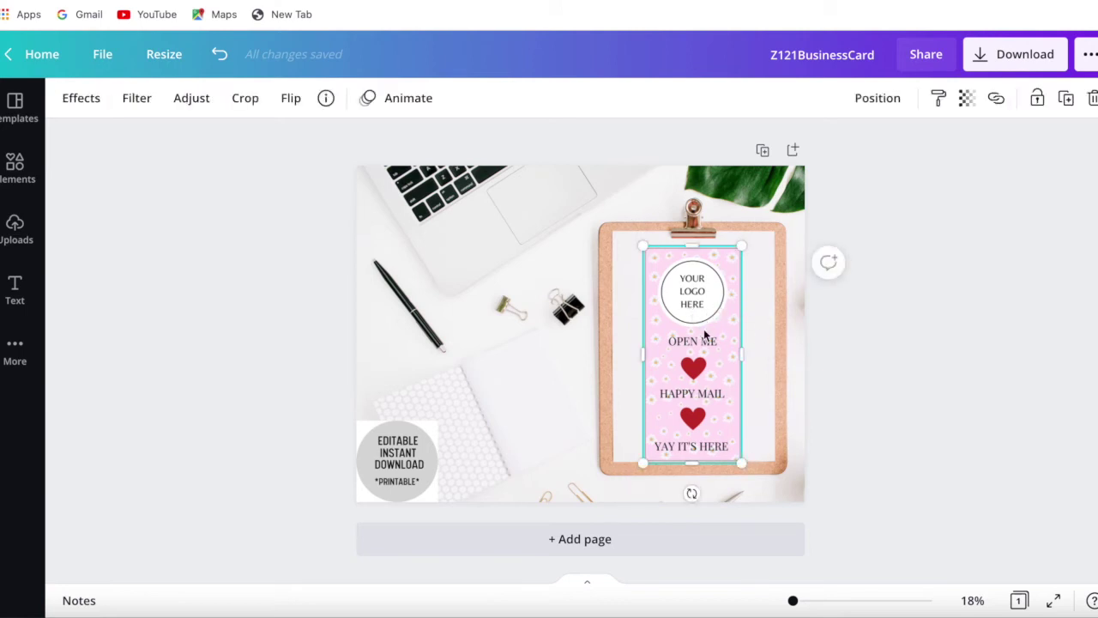
{"action": "left_click_drag", "start_coordinate": [705, 333], "coordinate": [544, 319]}
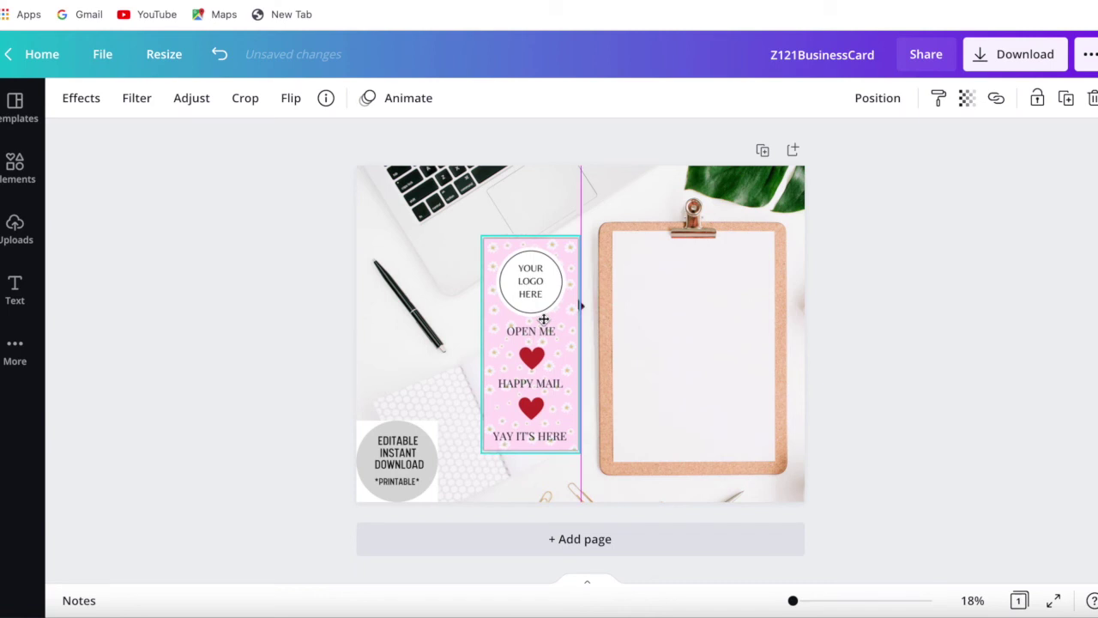
{"action": "mouse_move", "coordinate": [544, 318]}
{"action": "left_mouse_down"}
{"action": "mouse_move", "coordinate": [515, 318]}
{"action": "mouse_move", "coordinate": [543, 319]}
{"action": "left_mouse_up"}
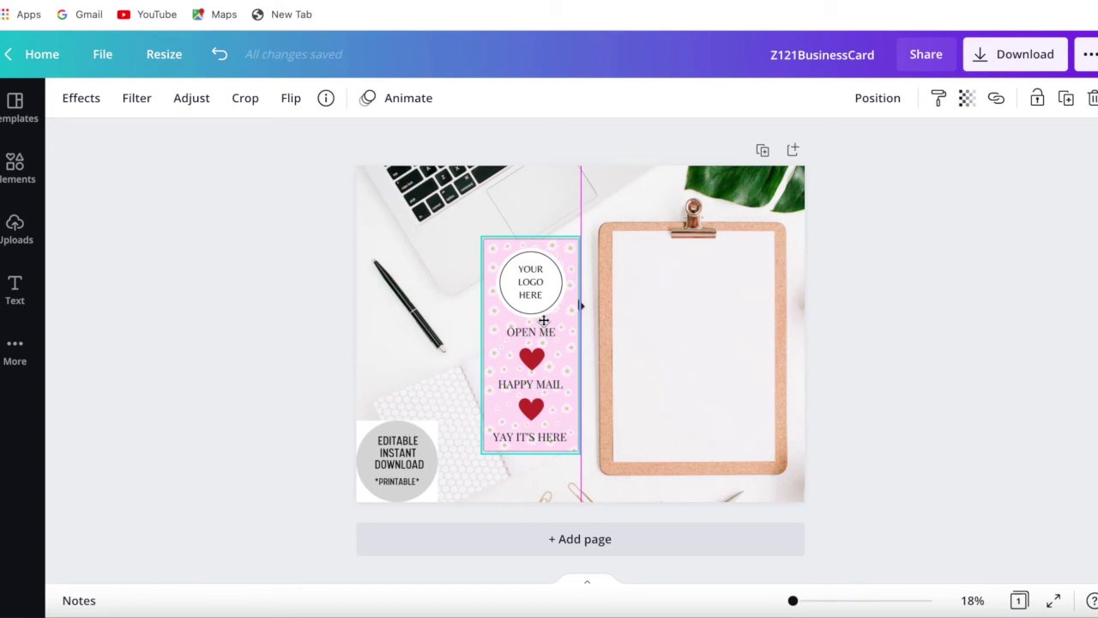
{"action": "left_click_drag", "start_coordinate": [544, 320], "coordinate": [545, 317]}
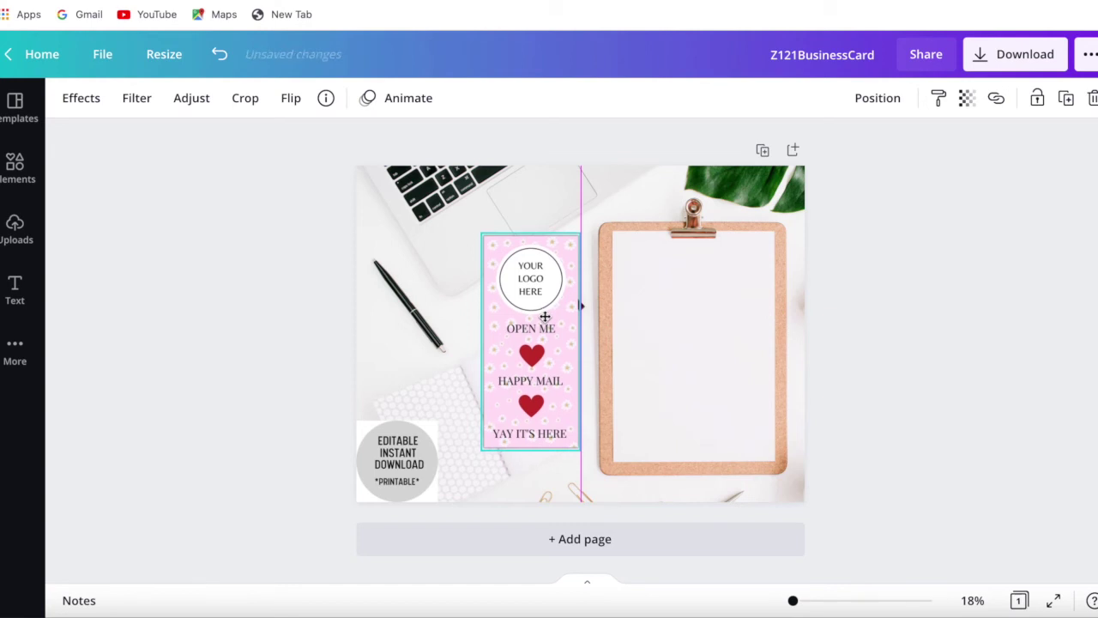
{"action": "left_click_drag", "start_coordinate": [545, 316], "coordinate": [518, 333]}
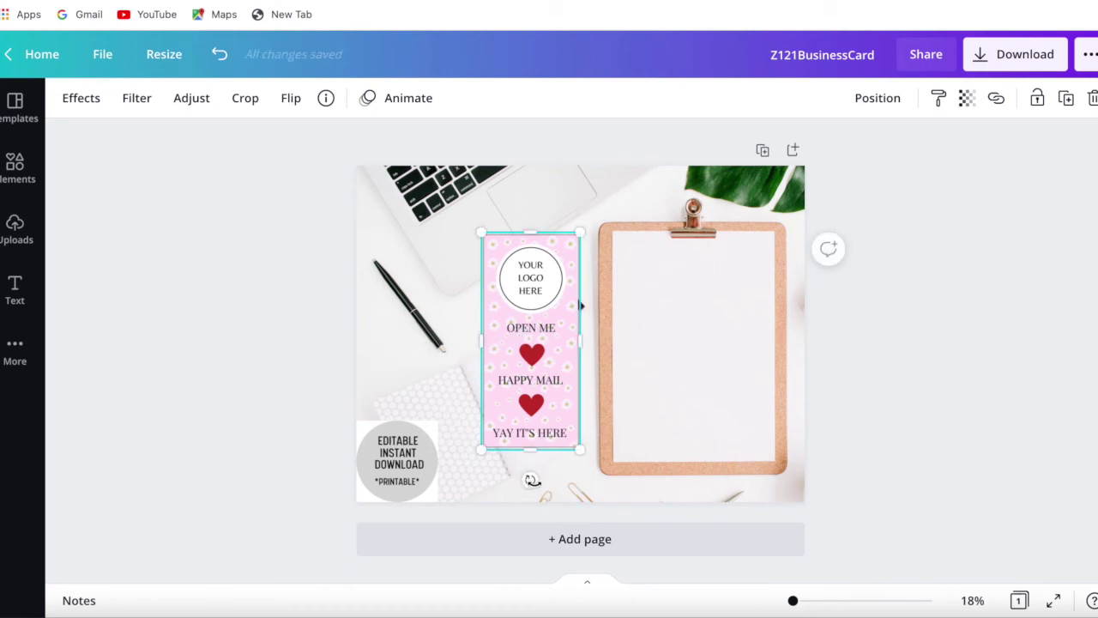
- Tilt the pink label to about -11° and place it on the desk between the pen and the black binder clip
{"action": "left_click_drag", "start_coordinate": [532, 481], "coordinate": [557, 459]}
{"action": "left_click_drag", "start_coordinate": [544, 370], "coordinate": [514, 364]}
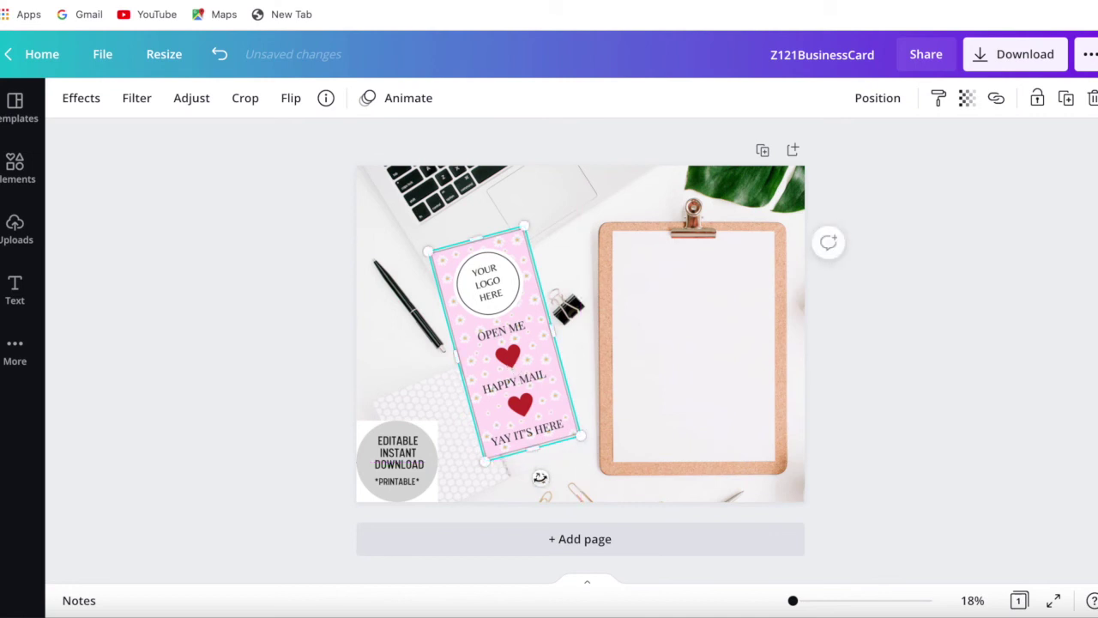
{"action": "mouse_move", "coordinate": [539, 477]}
{"action": "left_mouse_down"}
{"action": "mouse_move", "coordinate": [504, 474]}
{"action": "mouse_move", "coordinate": [539, 478]}
{"action": "left_mouse_up"}
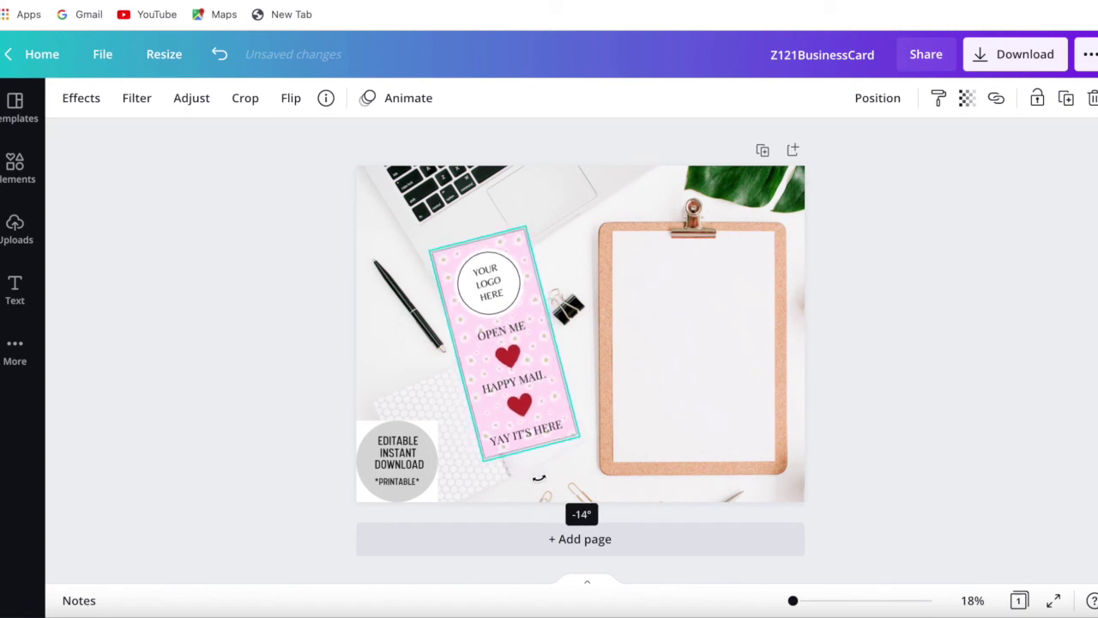
{"action": "left_click_drag", "start_coordinate": [539, 478], "coordinate": [396, 342]}
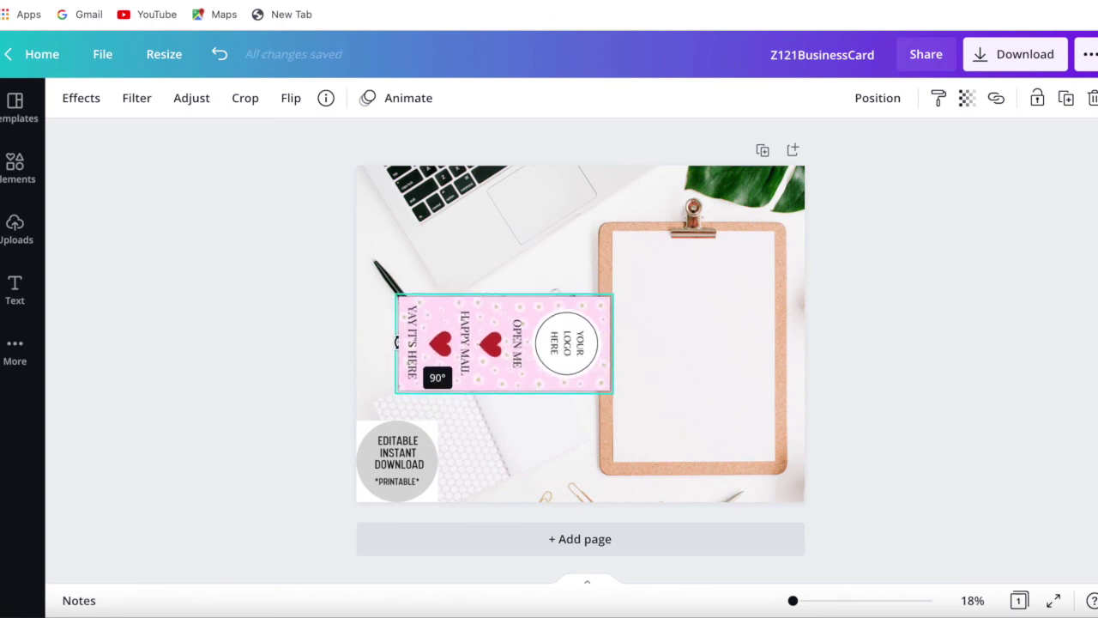
{"action": "left_click_drag", "start_coordinate": [396, 343], "coordinate": [523, 445]}
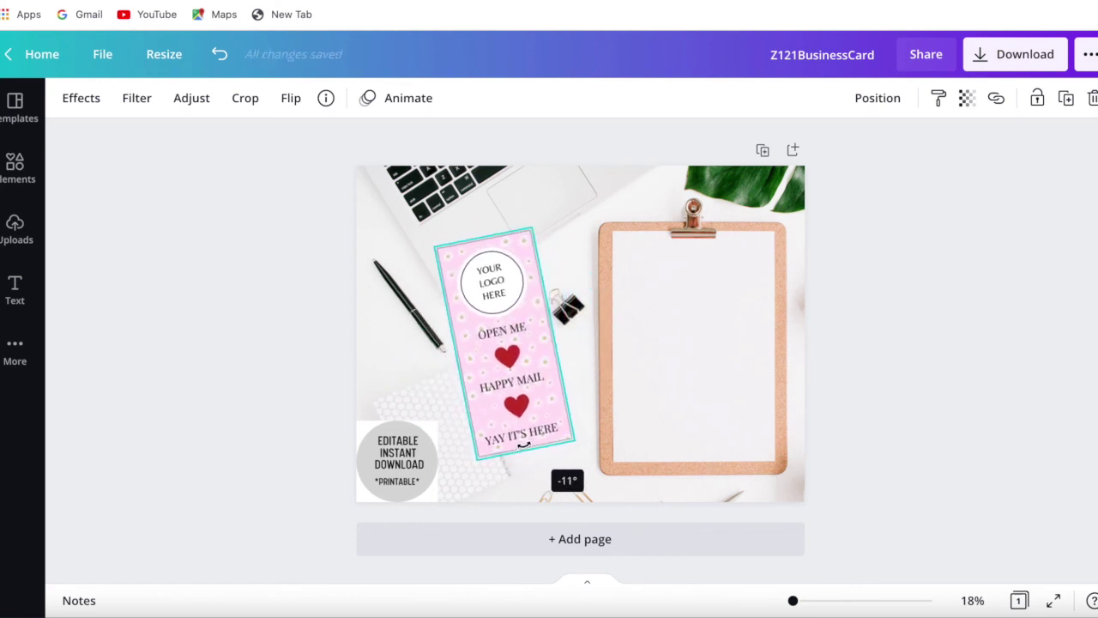
{"action": "left_click_drag", "start_coordinate": [519, 367], "coordinate": [516, 368]}
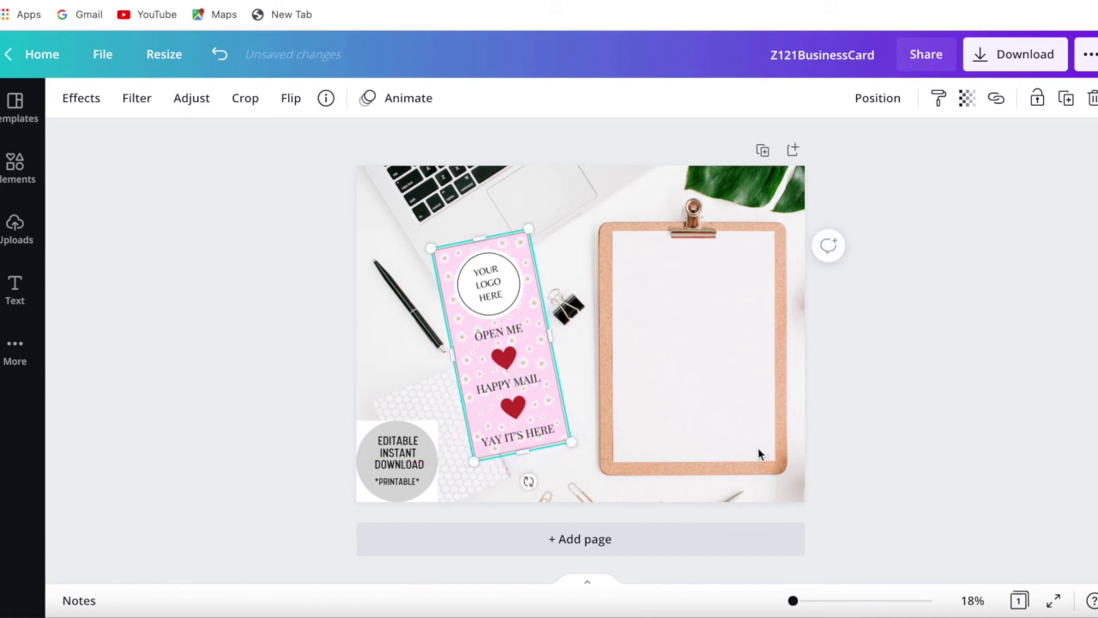